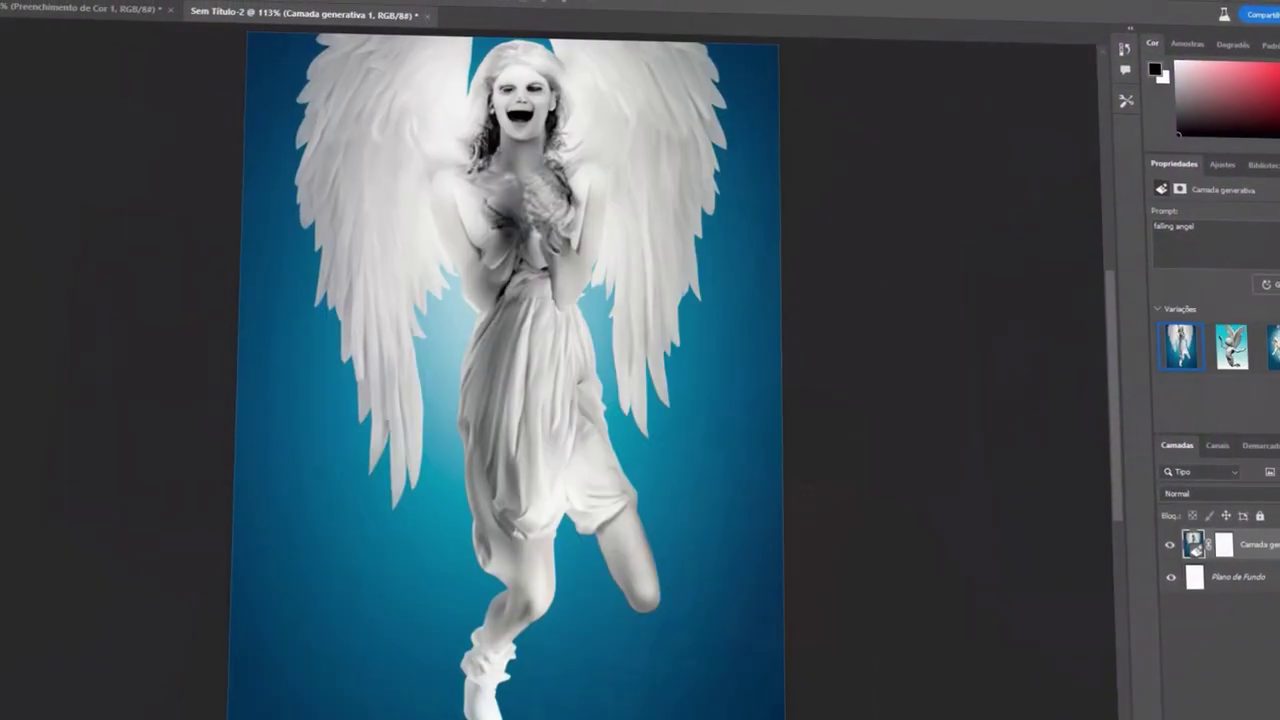
Step: Switch the generative layer to the third 'falling angel' variation
{"action": "left_click", "coordinate": [1270, 347]}
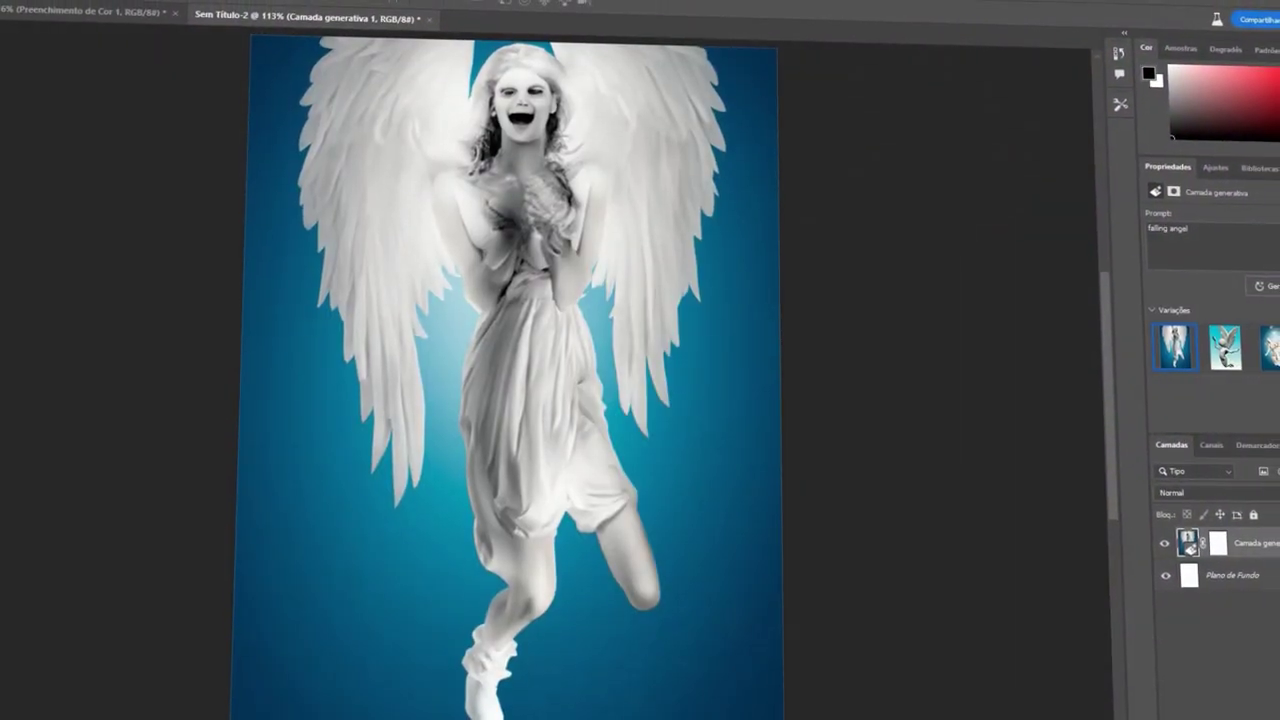
Step: Undo the generated angel layer with Ctrl+Z
{"action": "key", "text": "ctrl+z"}
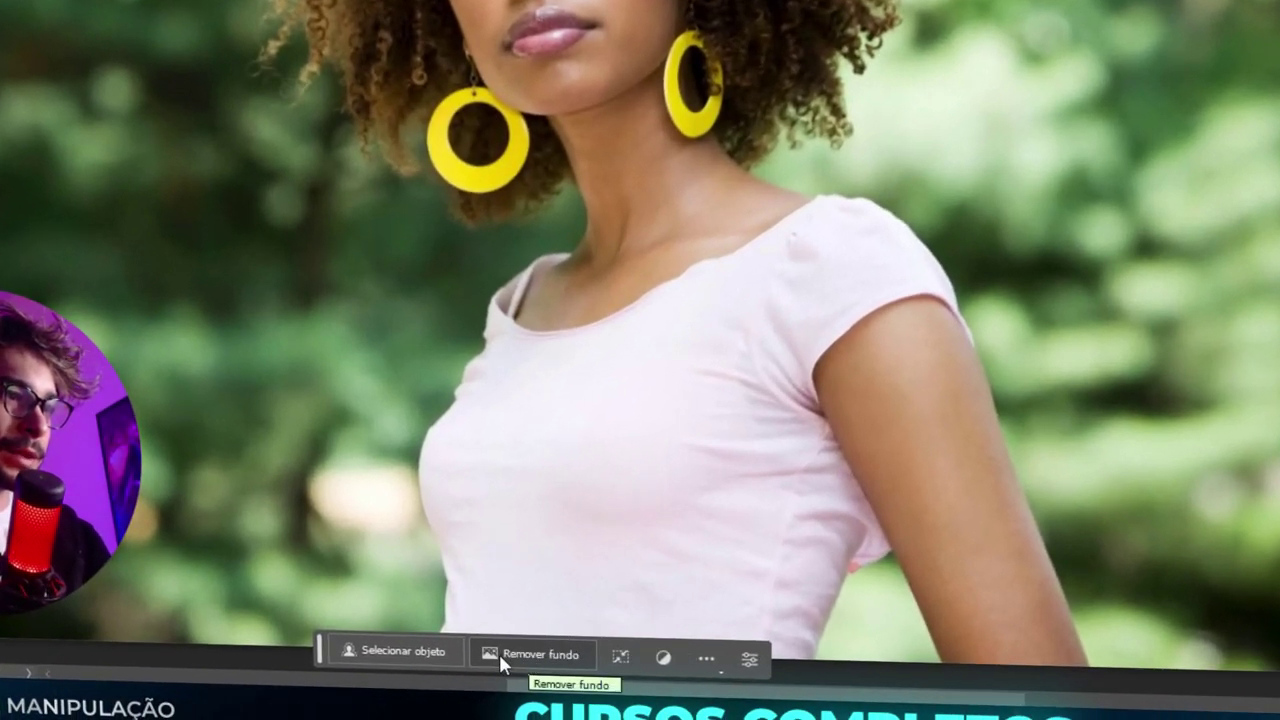
Step: Remove the photo's background and add a solid colour fill layer in gray #8f8f8f
{"action": "left_click", "coordinate": [555, 653]}
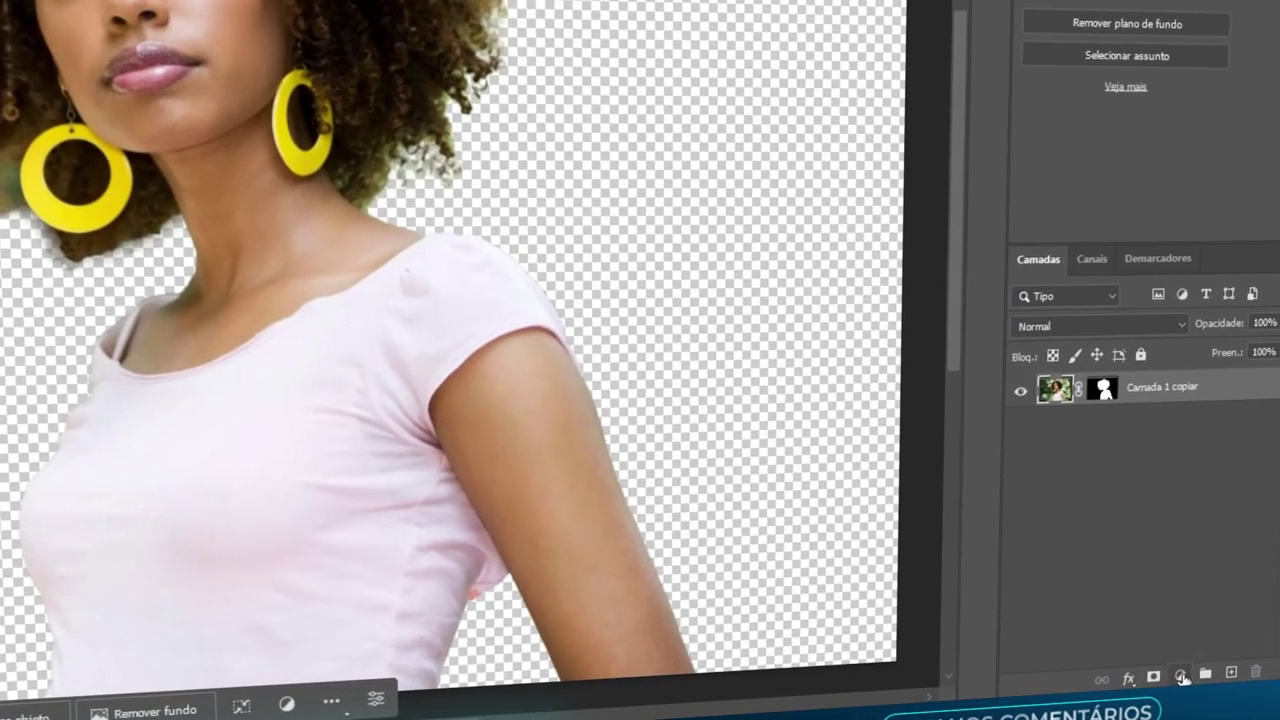
{"action": "left_click", "coordinate": [1205, 680]}
{"action": "left_click", "coordinate": [1167, 314]}
{"action": "left_click_drag", "start_coordinate": [214, 337], "coordinate": [169, 322]}
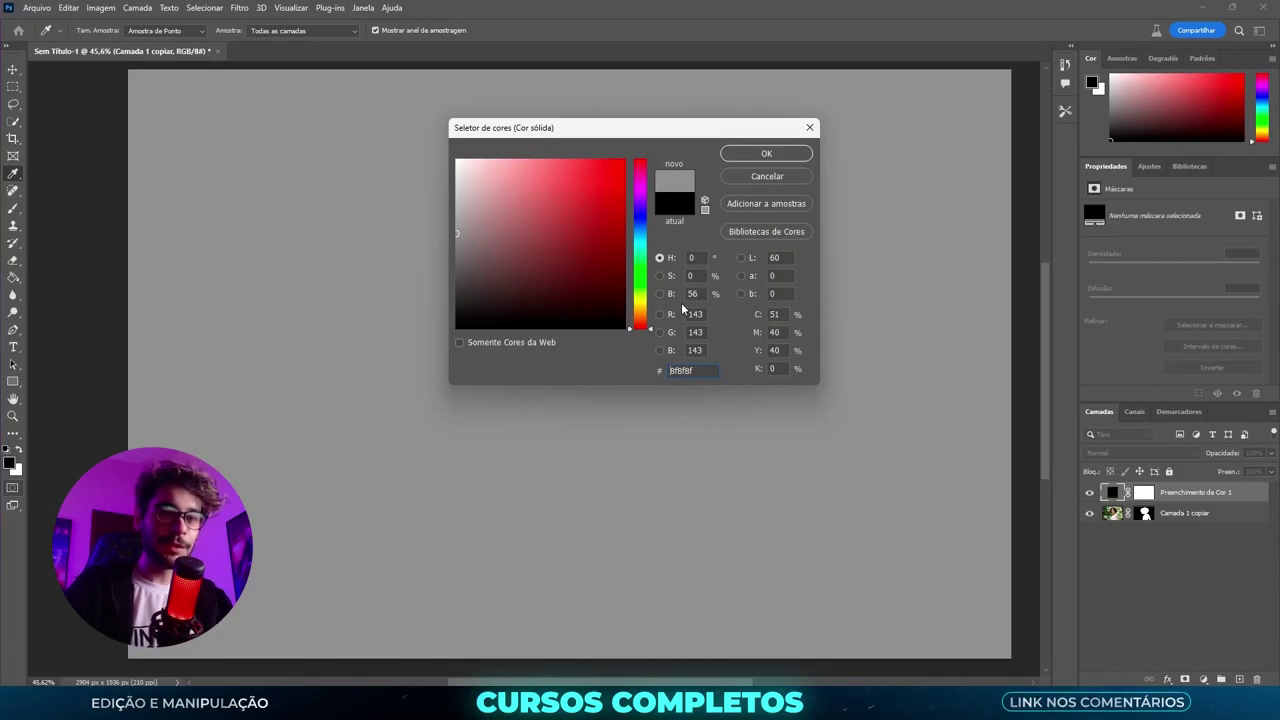
Step: Confirm the gray fill, move it below 'Camada 1 copiar', and reselect that layer
{"action": "left_click", "coordinate": [763, 155]}
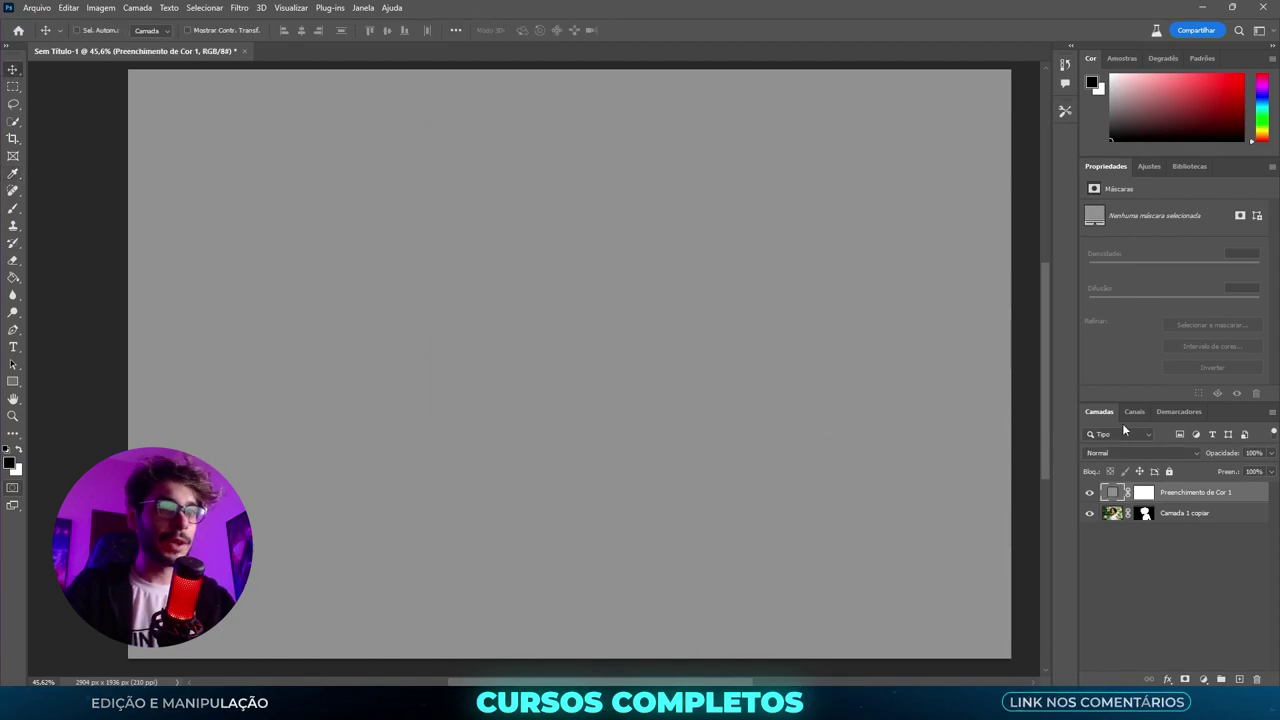
{"action": "left_click_drag", "start_coordinate": [1175, 500], "coordinate": [1155, 530]}
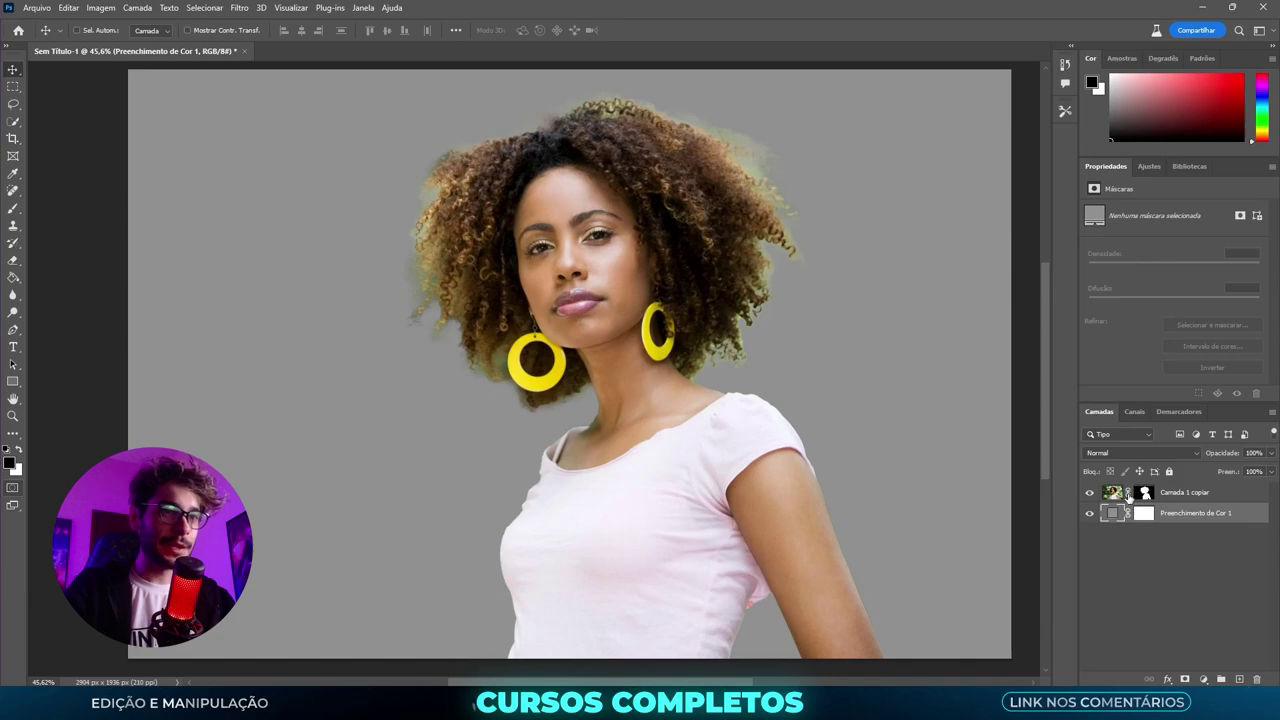
{"action": "left_click", "coordinate": [1110, 493]}
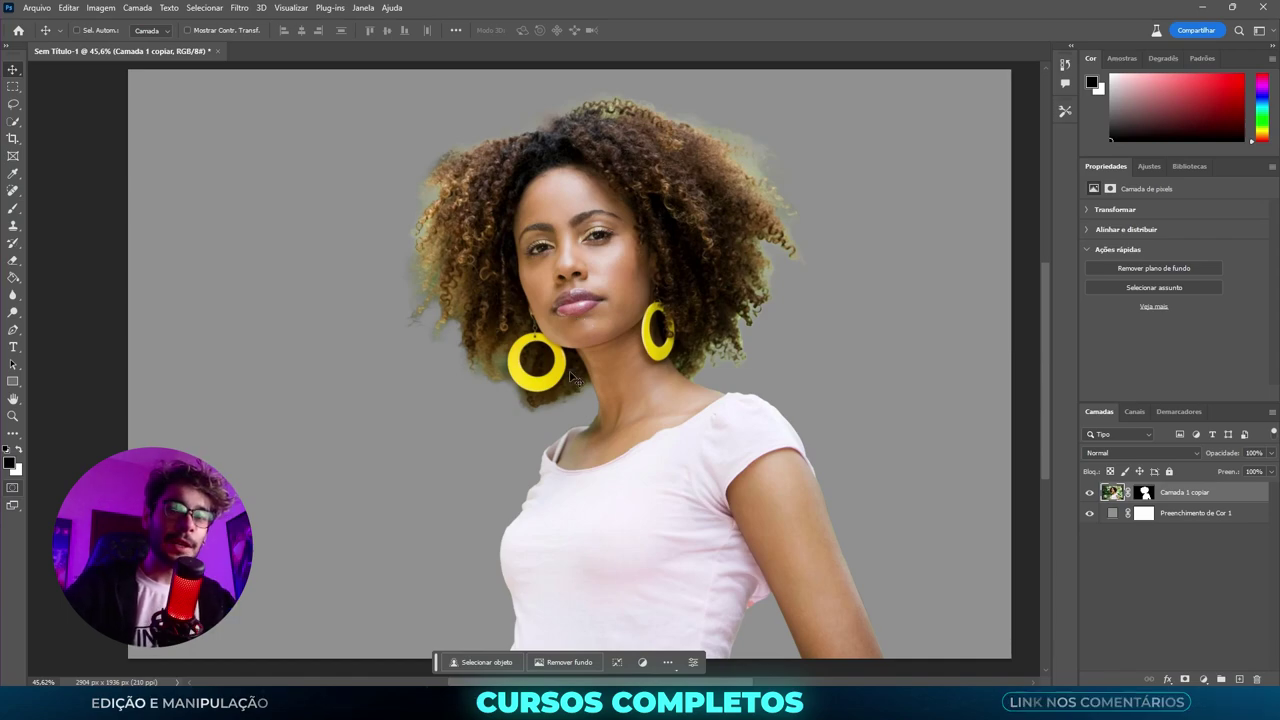
{"action": "left_click", "coordinate": [9, 106]}
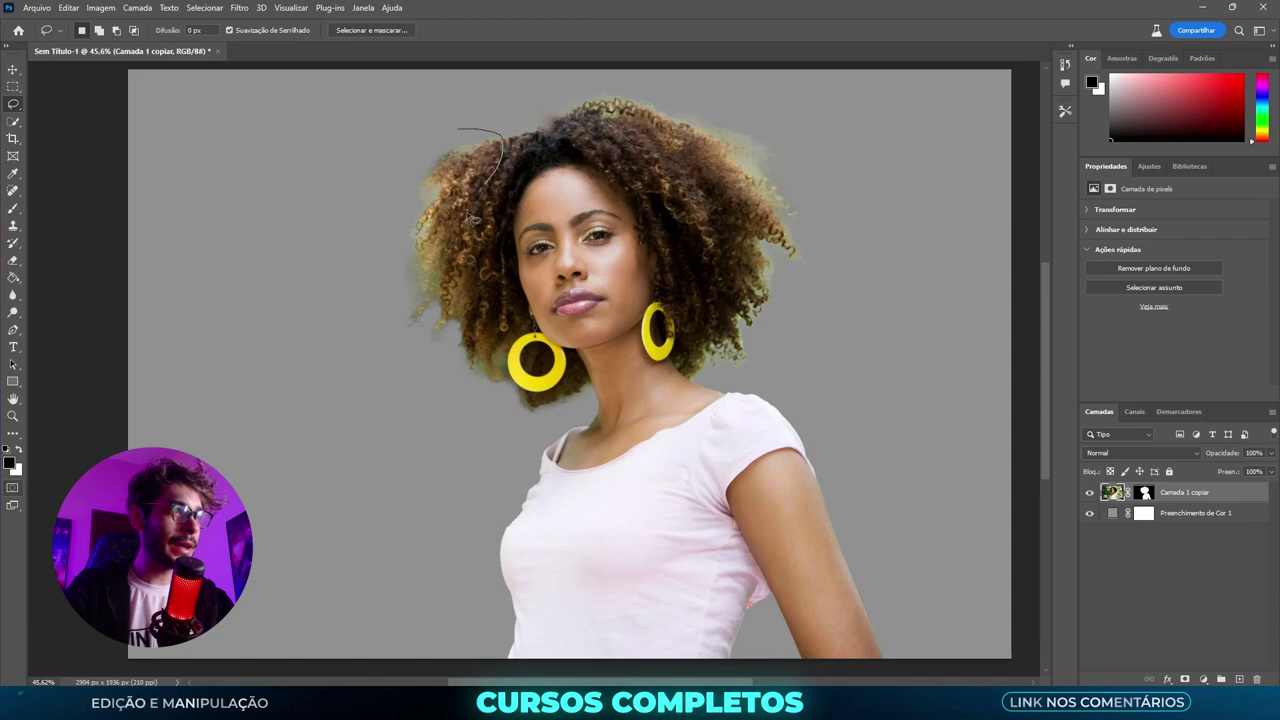
{"action": "left_click_drag", "start_coordinate": [476, 218], "coordinate": [393, 382]}
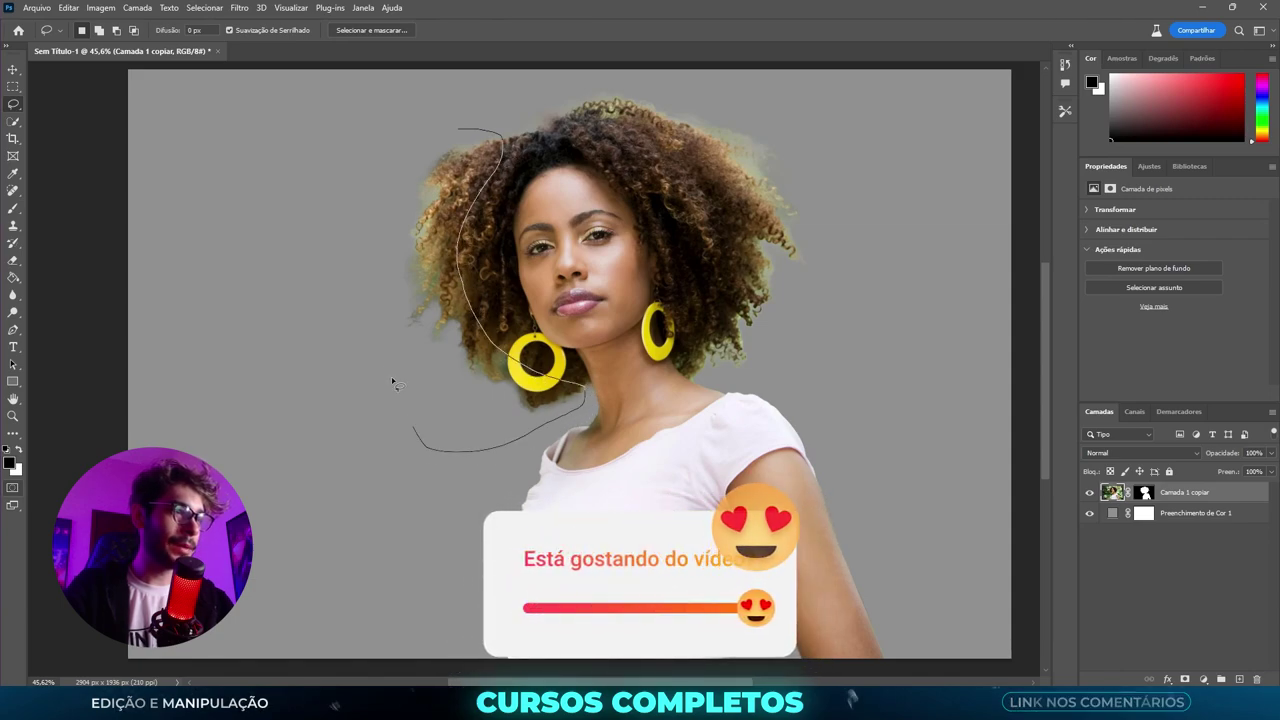
{"action": "left_click_drag", "start_coordinate": [393, 382], "coordinate": [400, 140]}
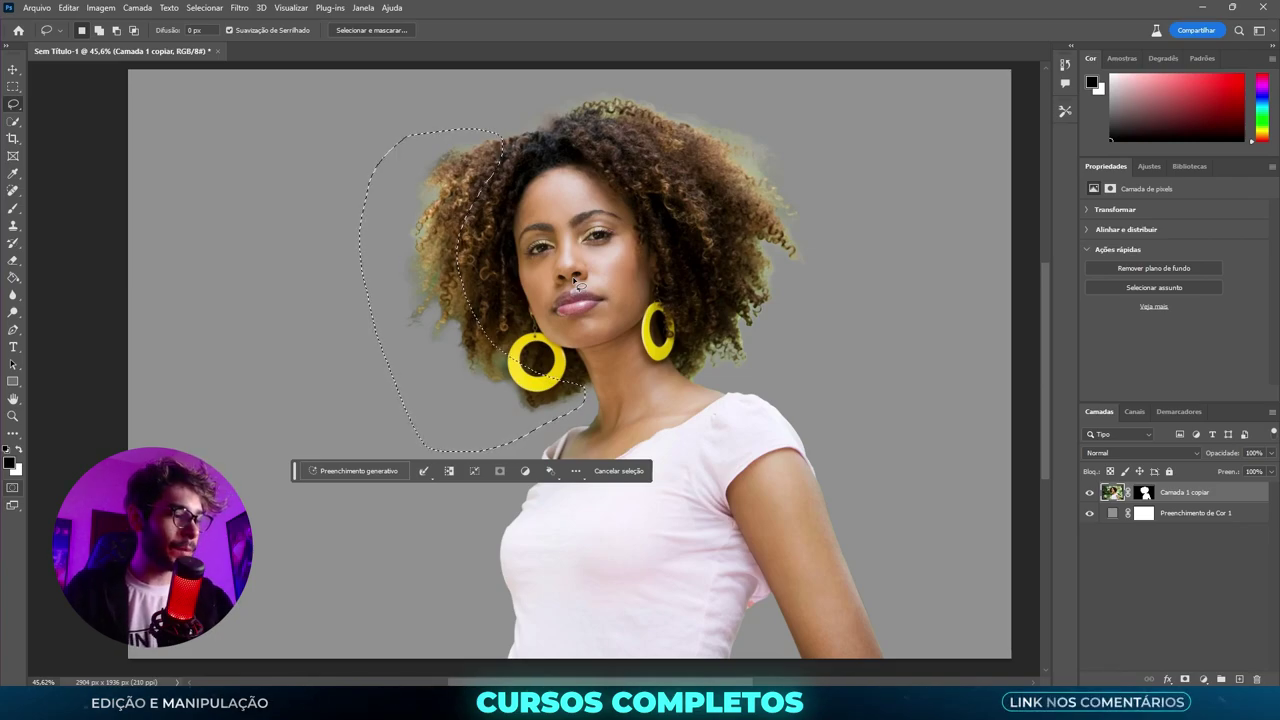
{"action": "key", "text": "ctrl+d"}
{"action": "key", "text": "v"}
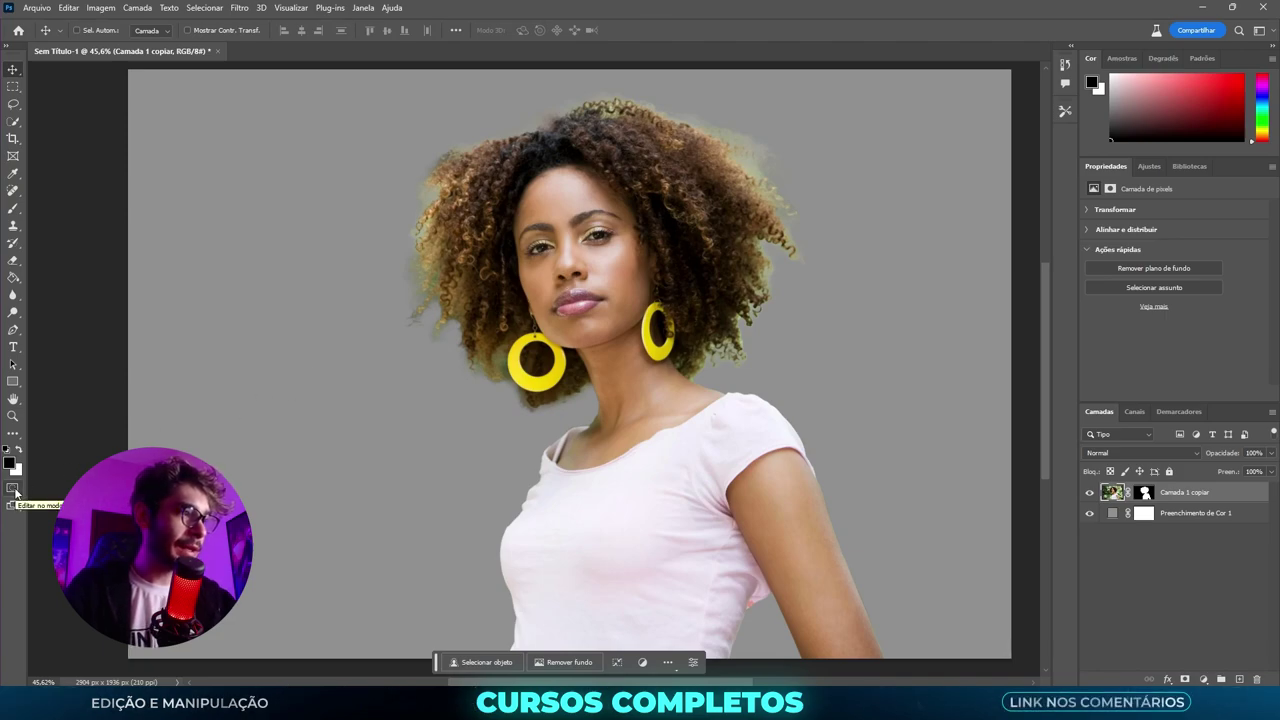
Step: Enter Quick Mask and set the brush foreground colour to gray 808080
{"action": "left_click", "coordinate": [13, 489]}
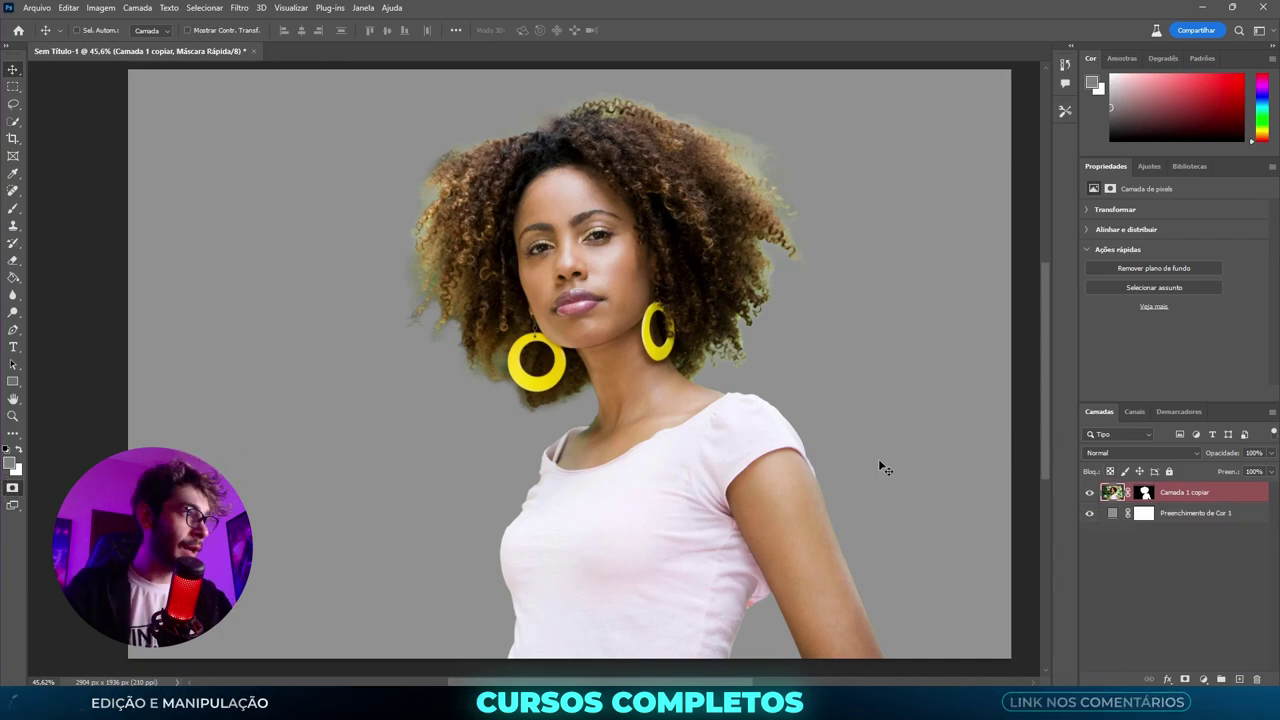
{"action": "key", "text": "b"}
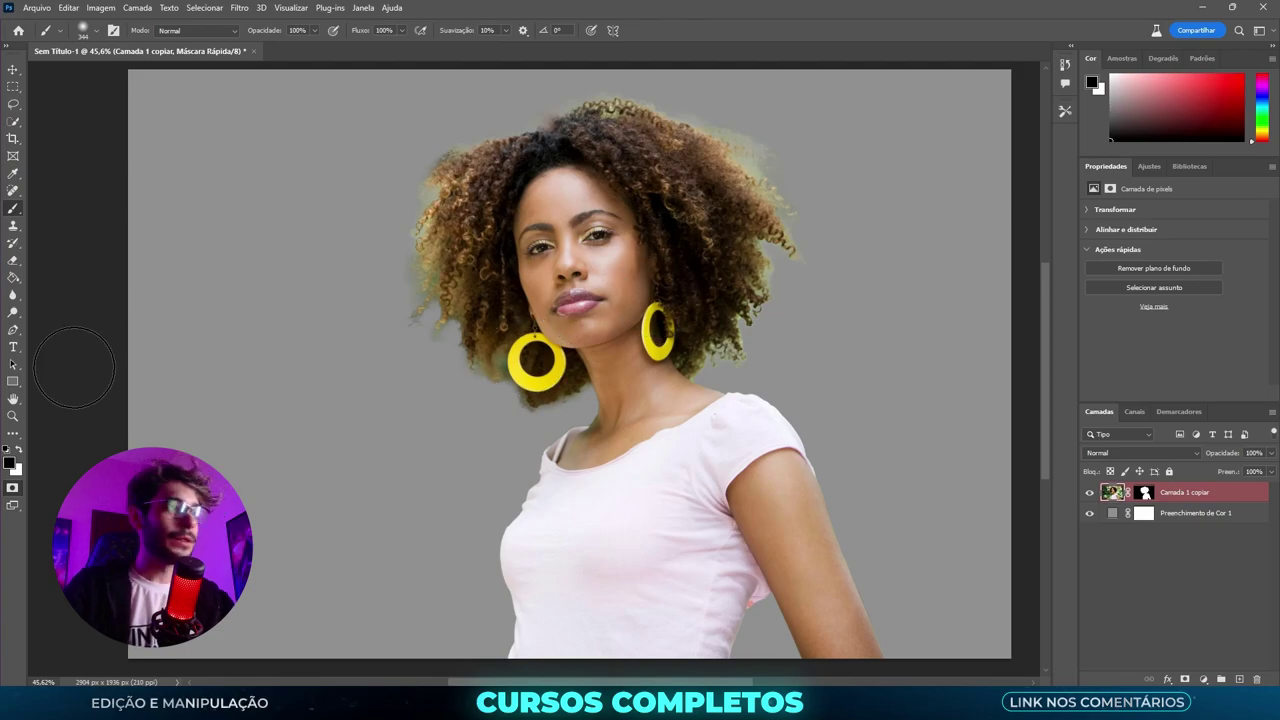
{"action": "left_click", "coordinate": [9, 460]}
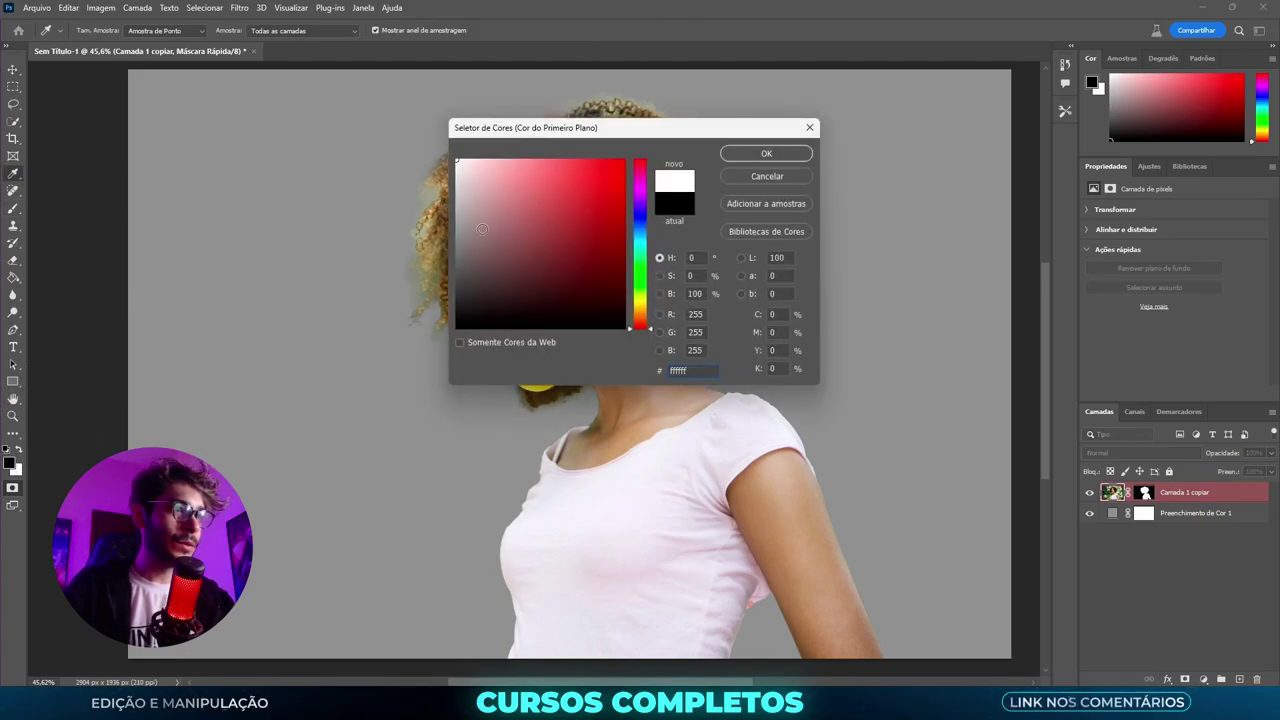
{"action": "left_click_drag", "start_coordinate": [480, 223], "coordinate": [415, 363]}
{"action": "left_click", "coordinate": [415, 310]}
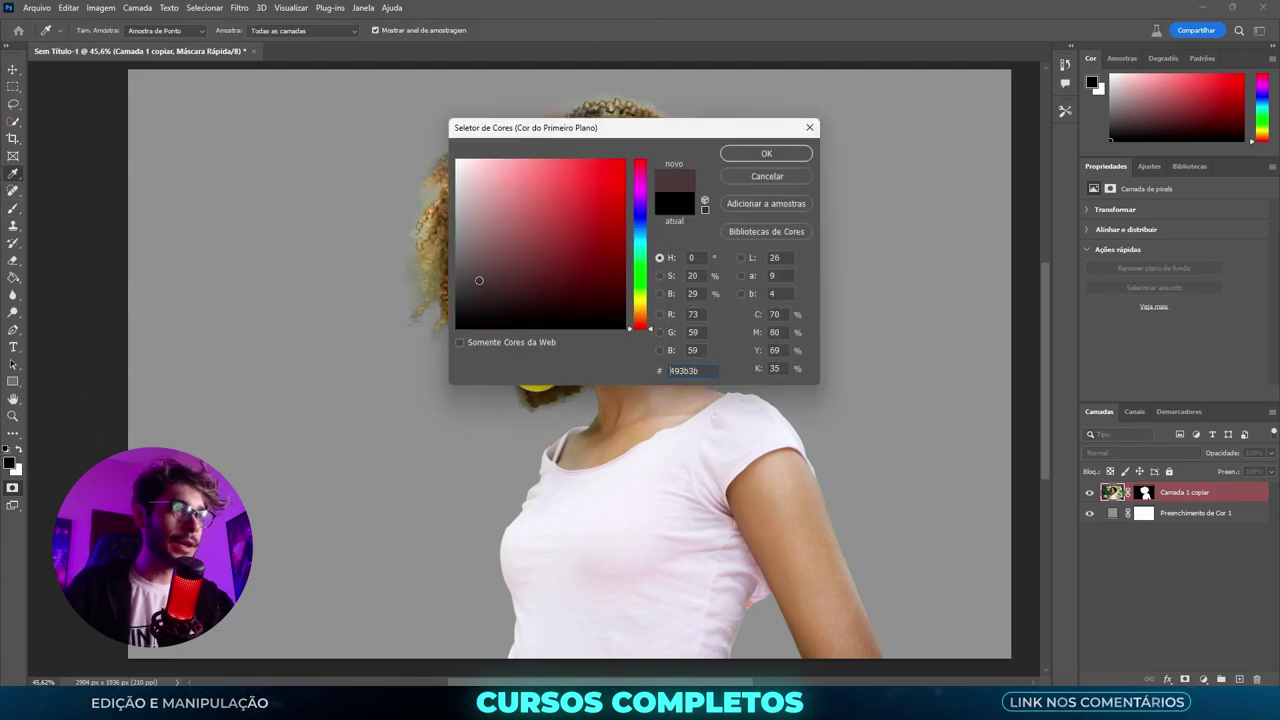
{"action": "left_click_drag", "start_coordinate": [414, 234], "coordinate": [409, 237]}
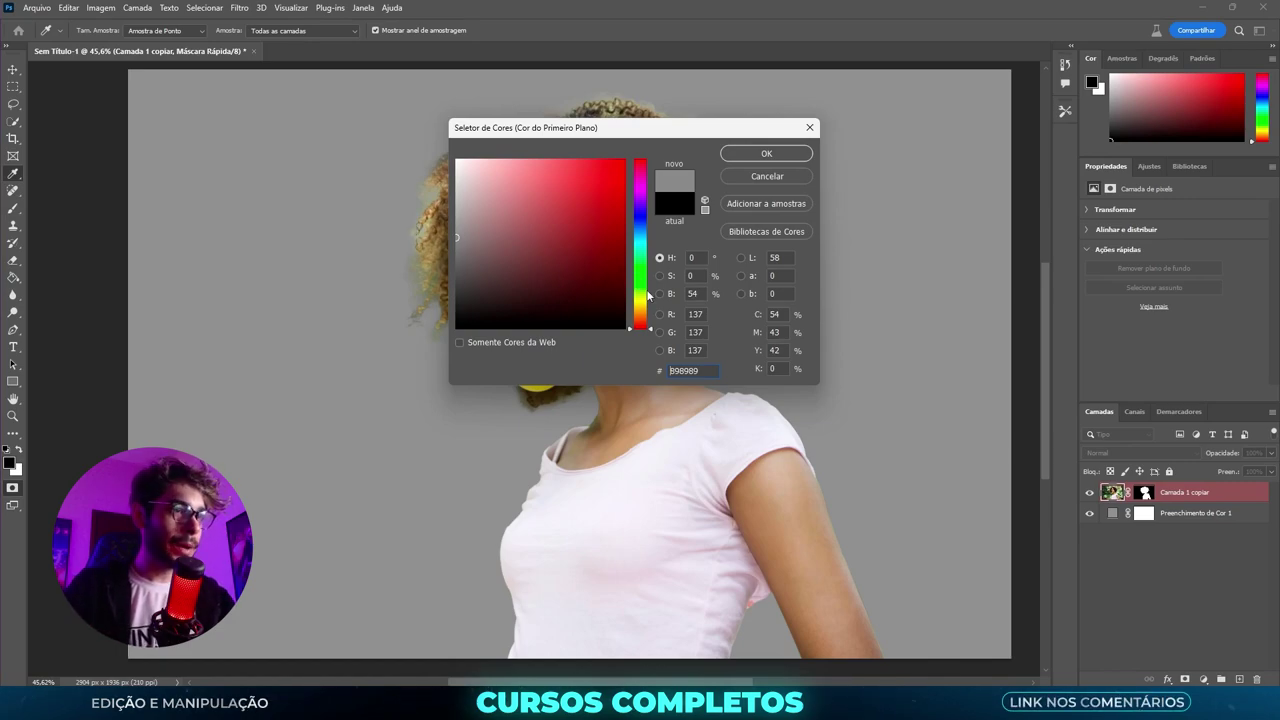
{"action": "type", "text": "50"}
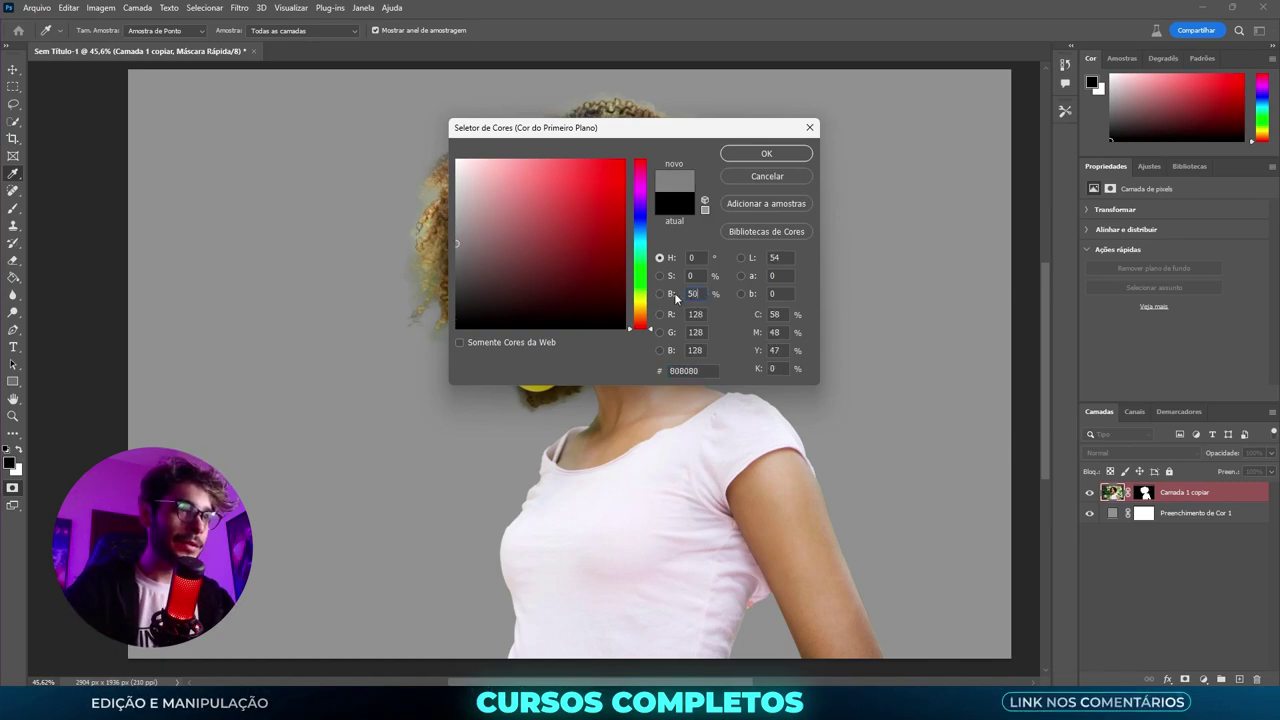
{"action": "left_click", "coordinate": [753, 156]}
Step: Paint the mask over the left-side hair with a 160 px brush, then exit Quick Mask
{"action": "key", "text": "b"}
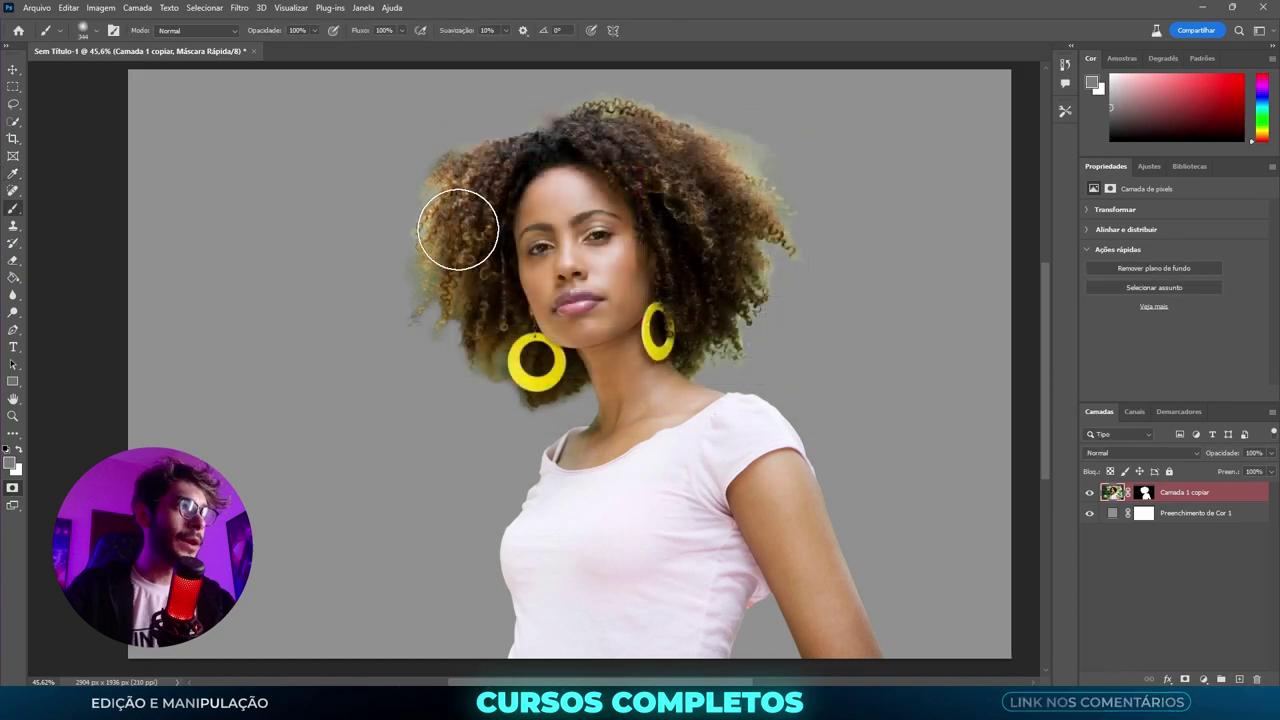
{"action": "mouse_move", "coordinate": [445, 225]}
{"action": "left_mouse_down"}
{"action": "mouse_move", "coordinate": [473, 268]}
{"action": "mouse_move", "coordinate": [460, 385]}
{"action": "left_mouse_up"}
{"action": "left_click_drag", "start_coordinate": [471, 200], "coordinate": [452, 200]}
{"action": "left_click", "coordinate": [473, 143]}
{"action": "mouse_move", "coordinate": [473, 143]}
{"action": "left_mouse_down"}
{"action": "mouse_move", "coordinate": [423, 206]}
{"action": "mouse_move", "coordinate": [397, 326]}
{"action": "mouse_move", "coordinate": [537, 412]}
{"action": "left_mouse_up"}
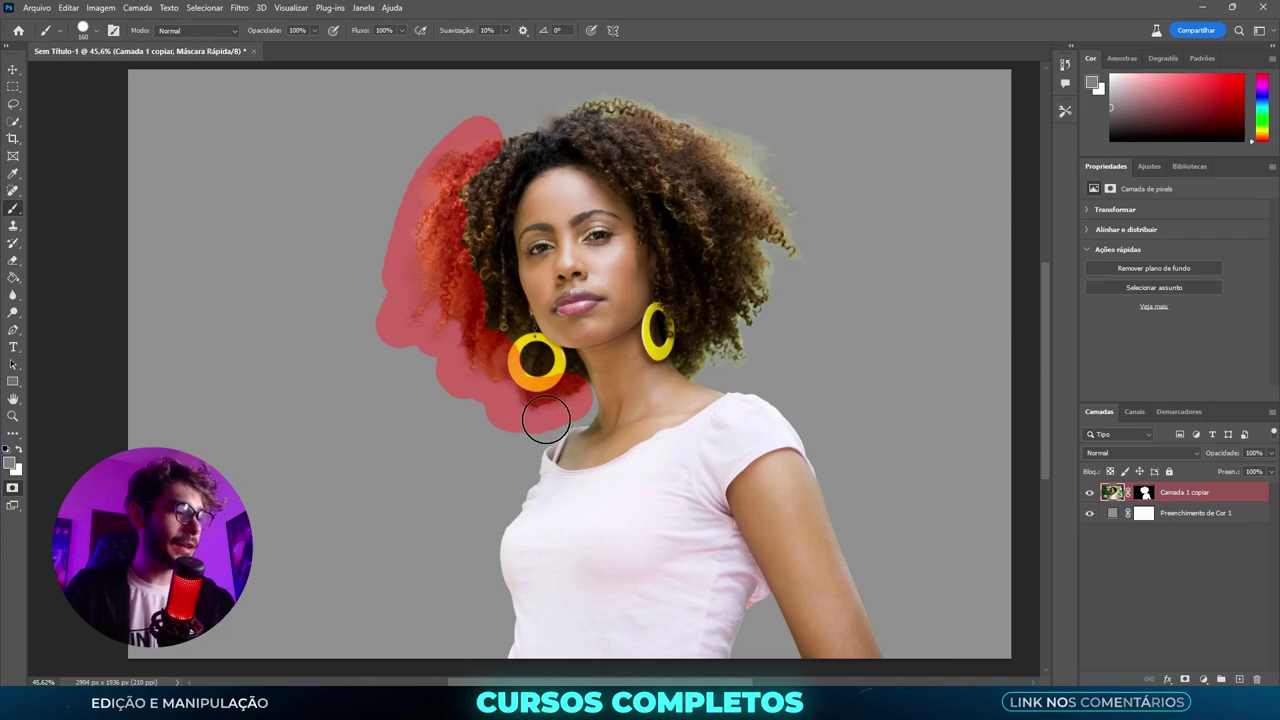
{"action": "left_click", "coordinate": [12, 490]}
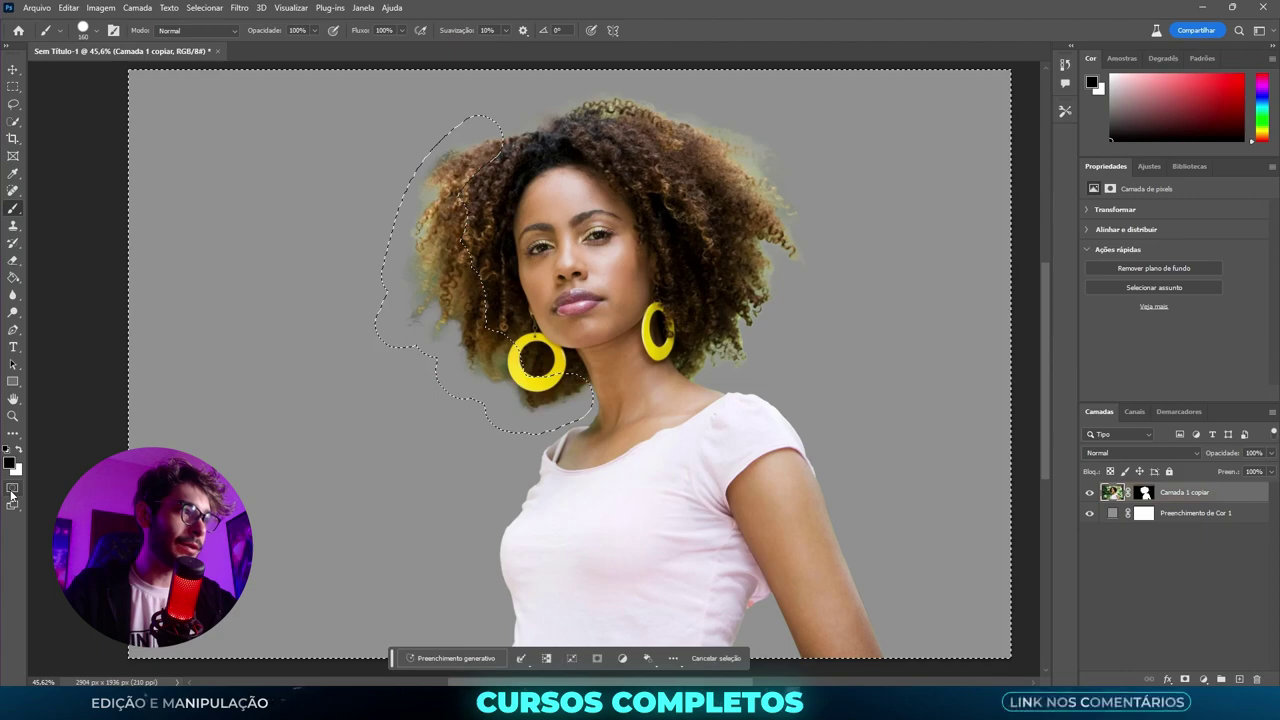
Step: Invert the selection to just the painted left-hair area and dismiss the Generative Fill prompt
{"action": "left_click", "coordinate": [445, 658]}
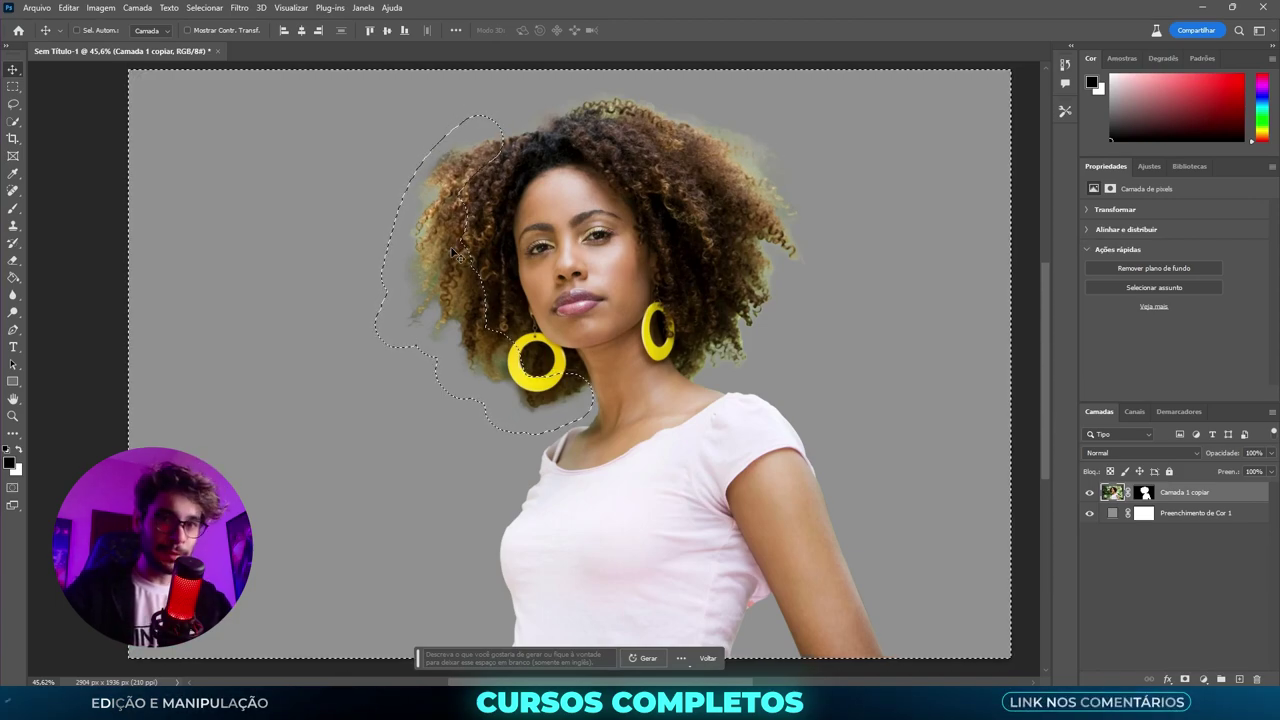
{"action": "key", "text": "ctrl"}
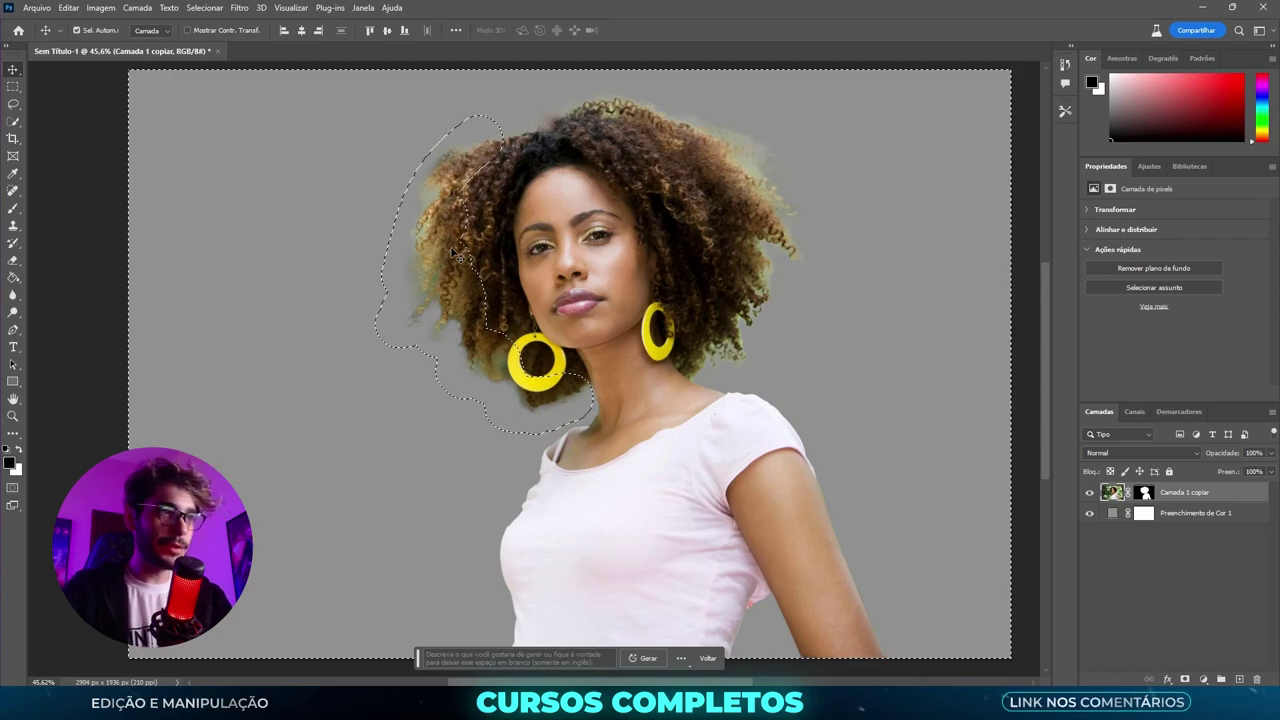
{"action": "key", "text": "ctrl+shift+i"}
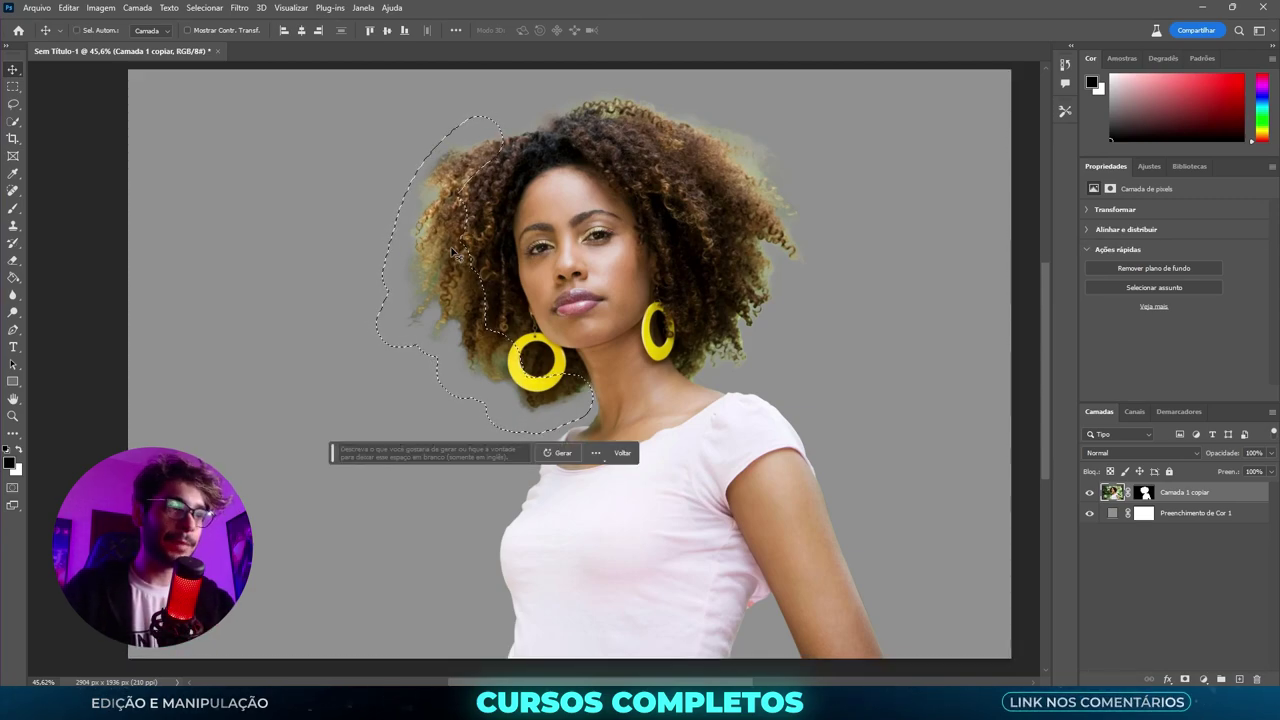
{"action": "key", "text": "Escape"}
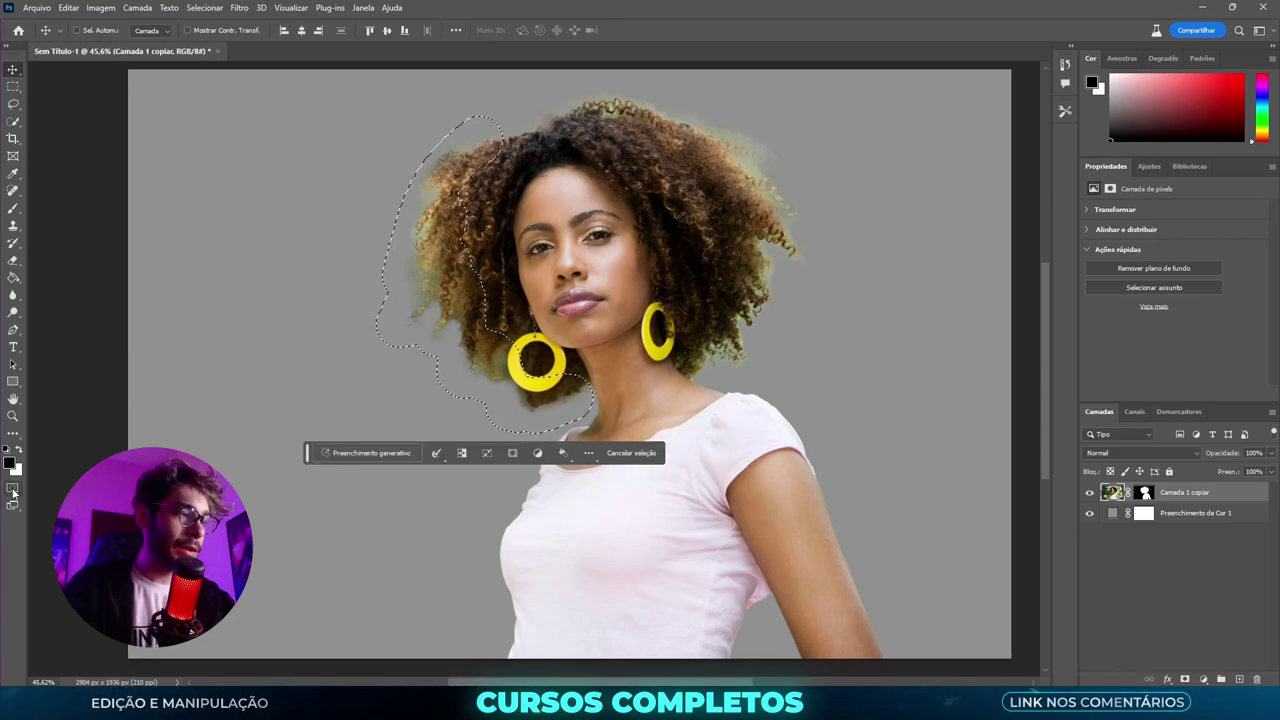
Step: Change Quick Mask options so the overlay colour marks selected areas
{"action": "double_click", "coordinate": [13, 490]}
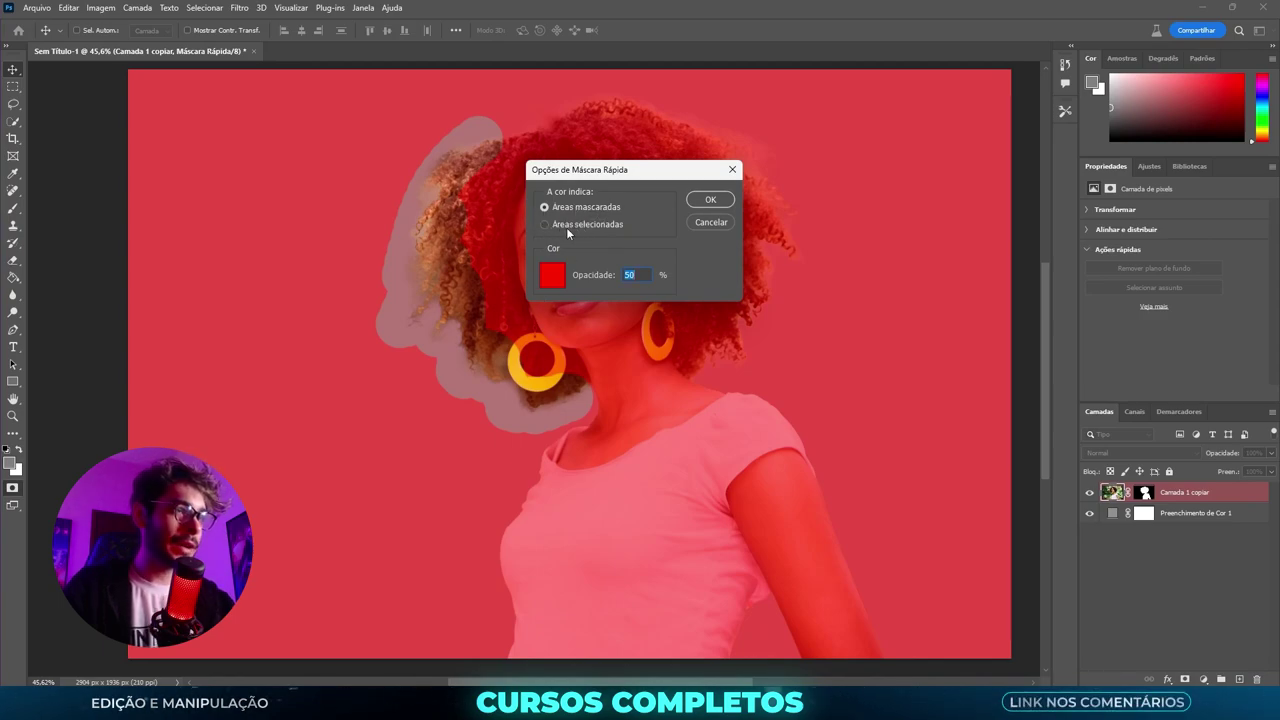
{"action": "left_click", "coordinate": [572, 226]}
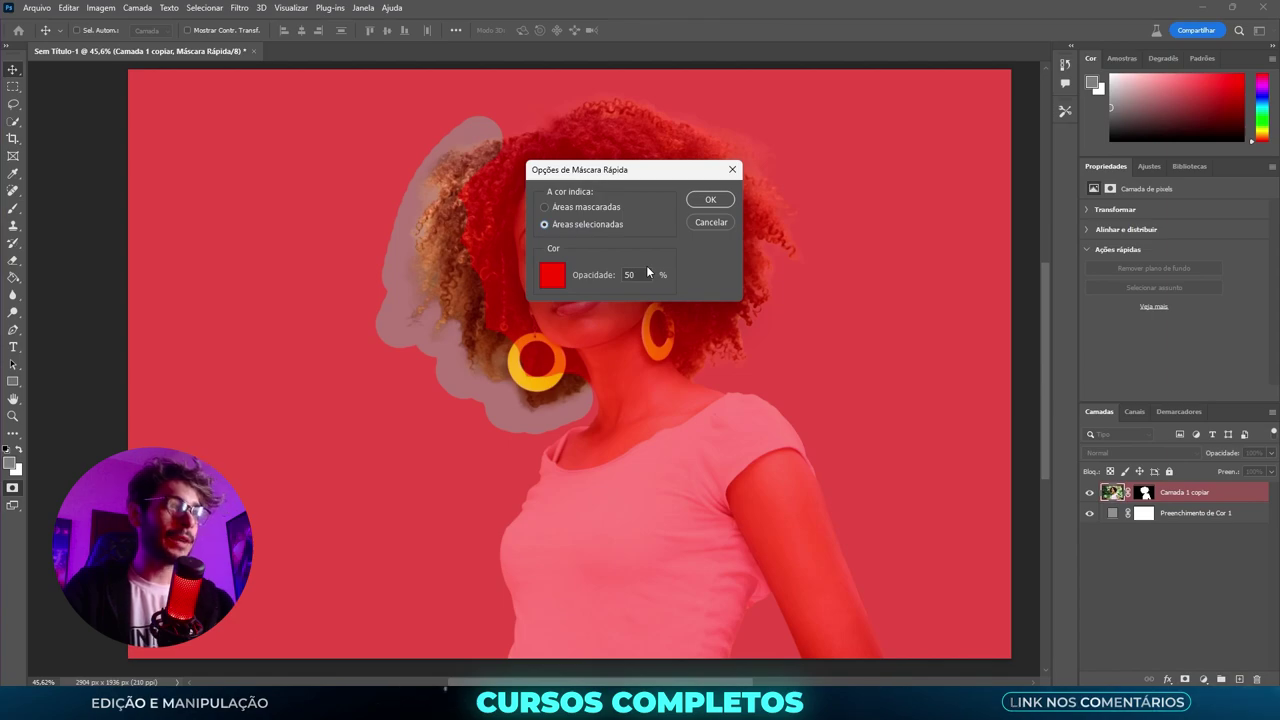
{"action": "left_click", "coordinate": [705, 226]}
{"action": "key", "text": "q"}
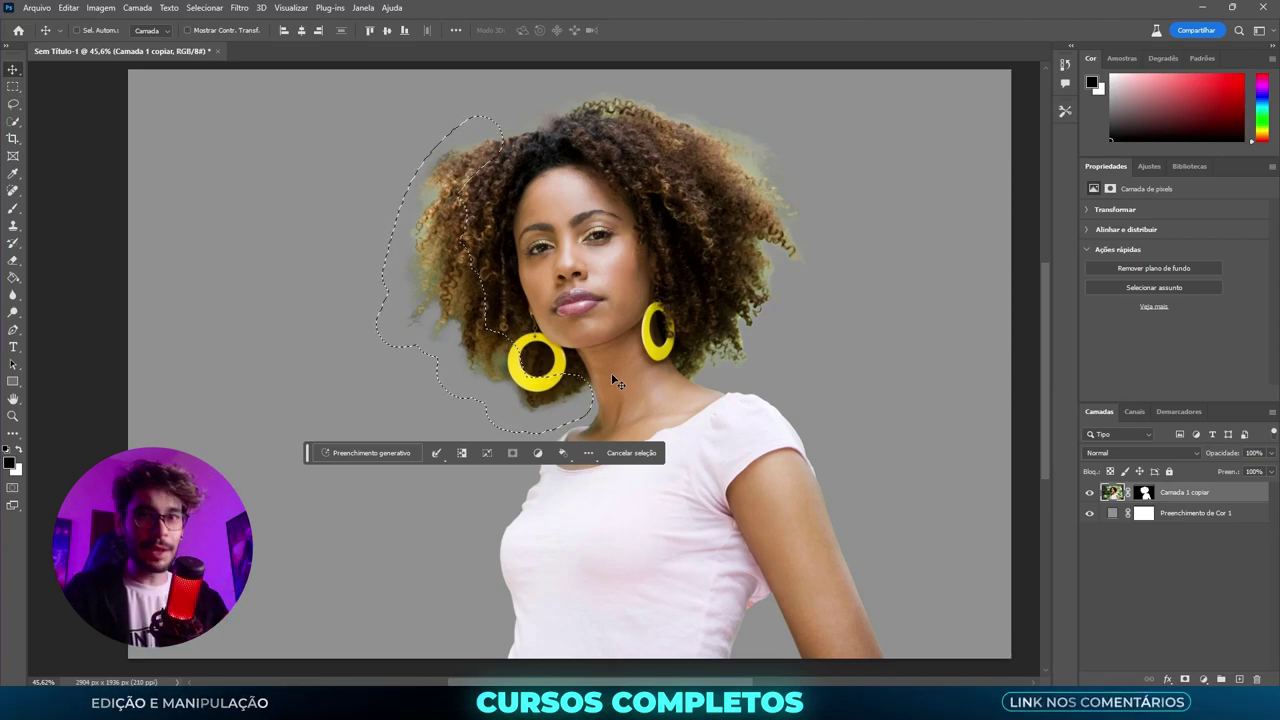
Step: Re-enter Quick Mask, confirm its options, and convert the painted left gap into a selection
{"action": "left_click", "coordinate": [13, 488]}
{"action": "double_click", "coordinate": [12, 489]}
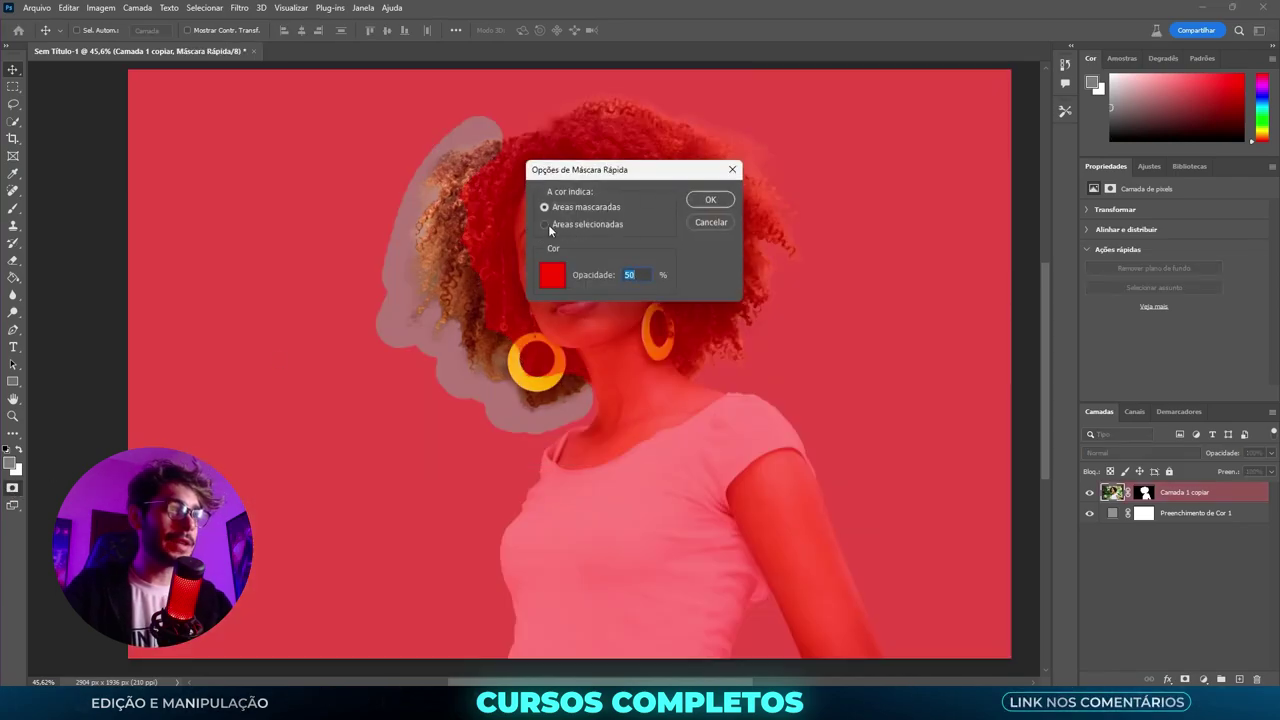
{"action": "left_click", "coordinate": [708, 225]}
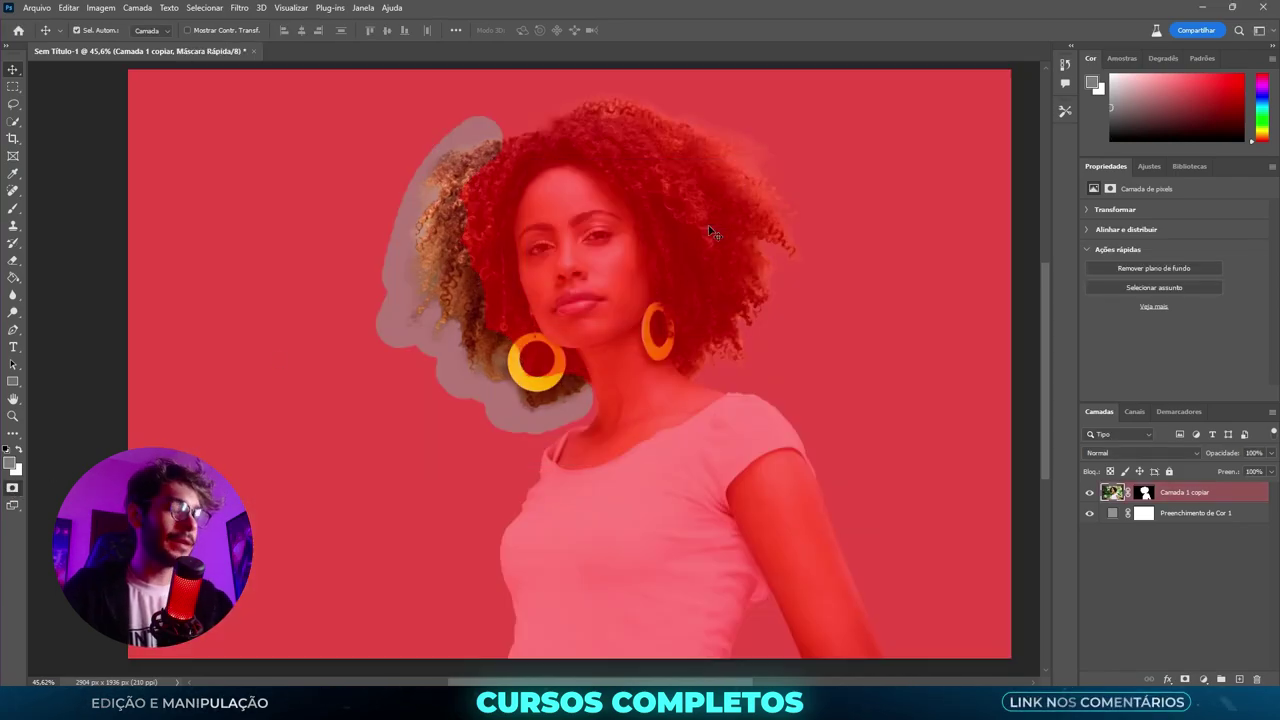
{"action": "key", "text": "q"}
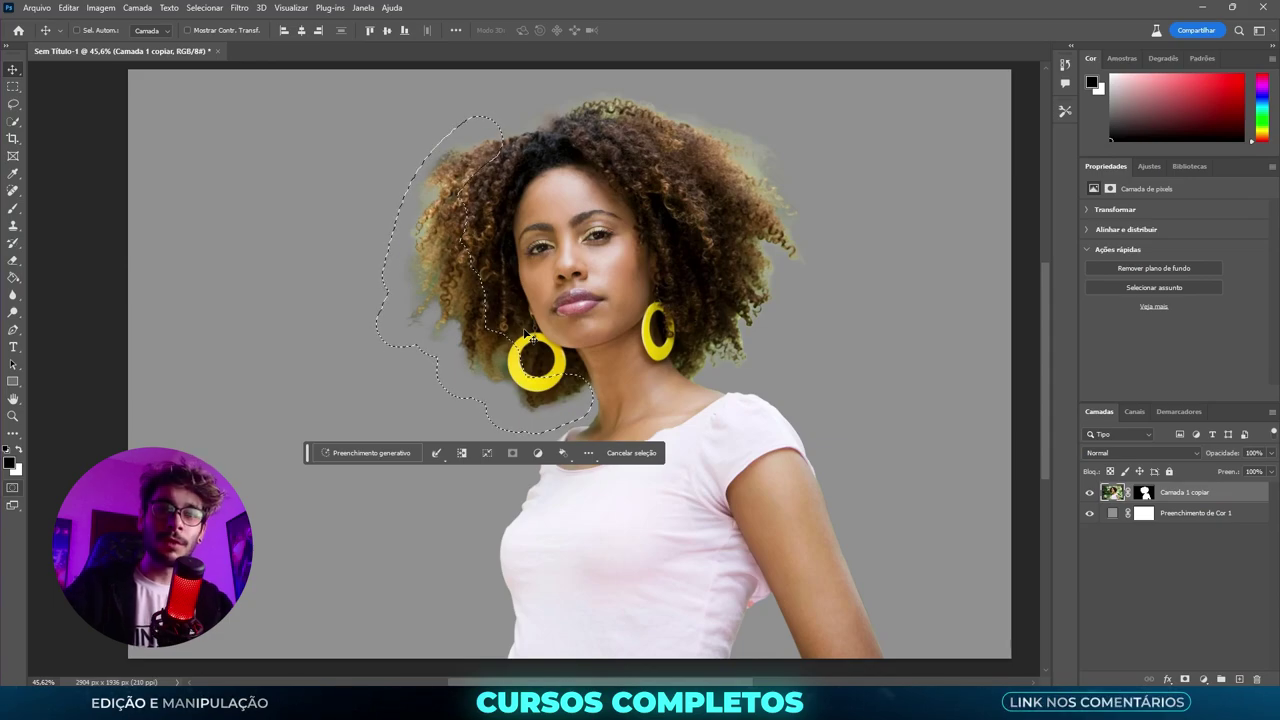
Step: Generative-fill the left gap with the prompt 'curly hair' and step to the next variation
{"action": "left_click", "coordinate": [366, 453]}
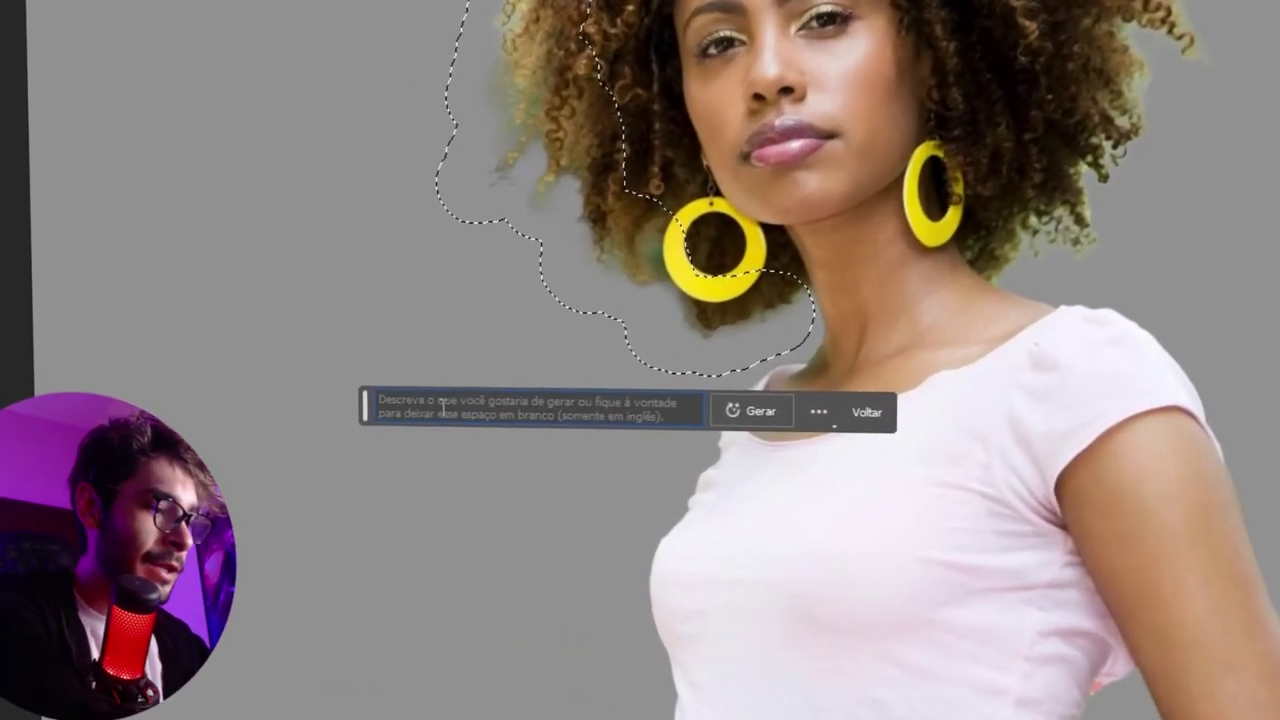
{"action": "type", "text": "curly h"}
{"action": "key", "text": "BackSpace"}
{"action": "key", "text": "BackSpace"}
{"action": "key", "text": "BackSpace"}
{"action": "type", "text": "ly hair"}
{"action": "left_click_drag", "start_coordinate": [431, 403], "coordinate": [318, 403]}
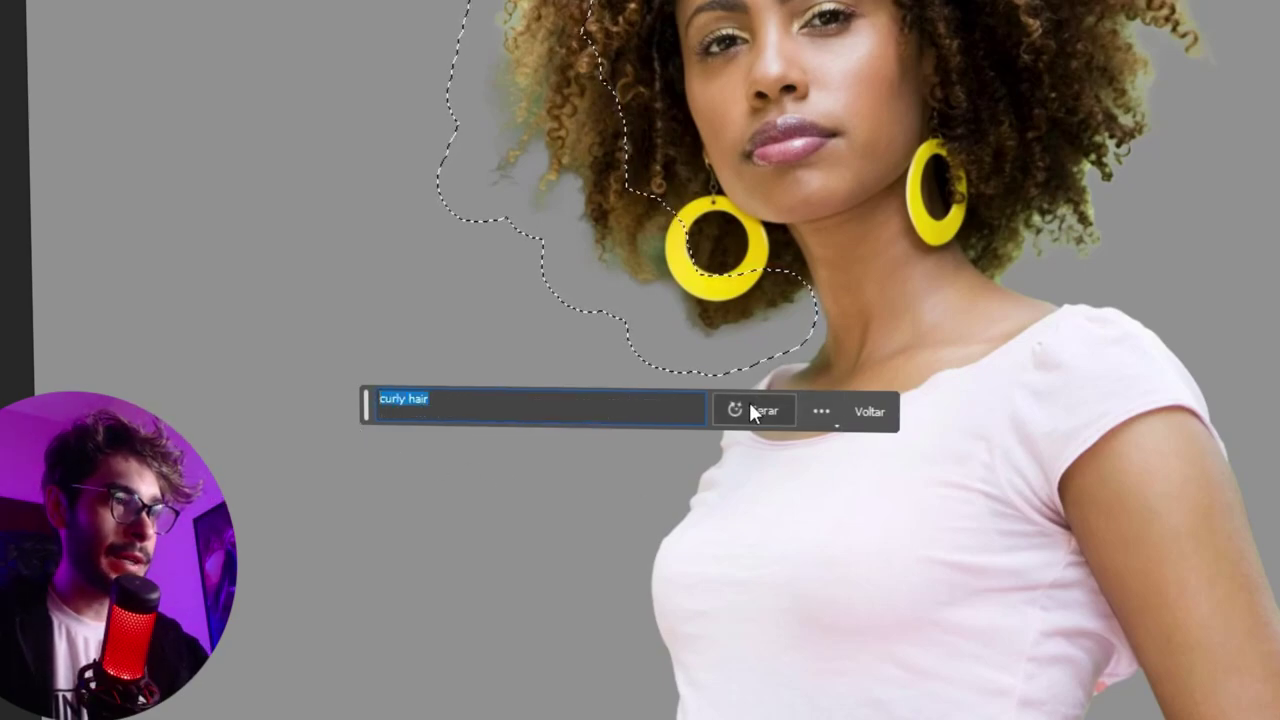
{"action": "left_click", "coordinate": [752, 408]}
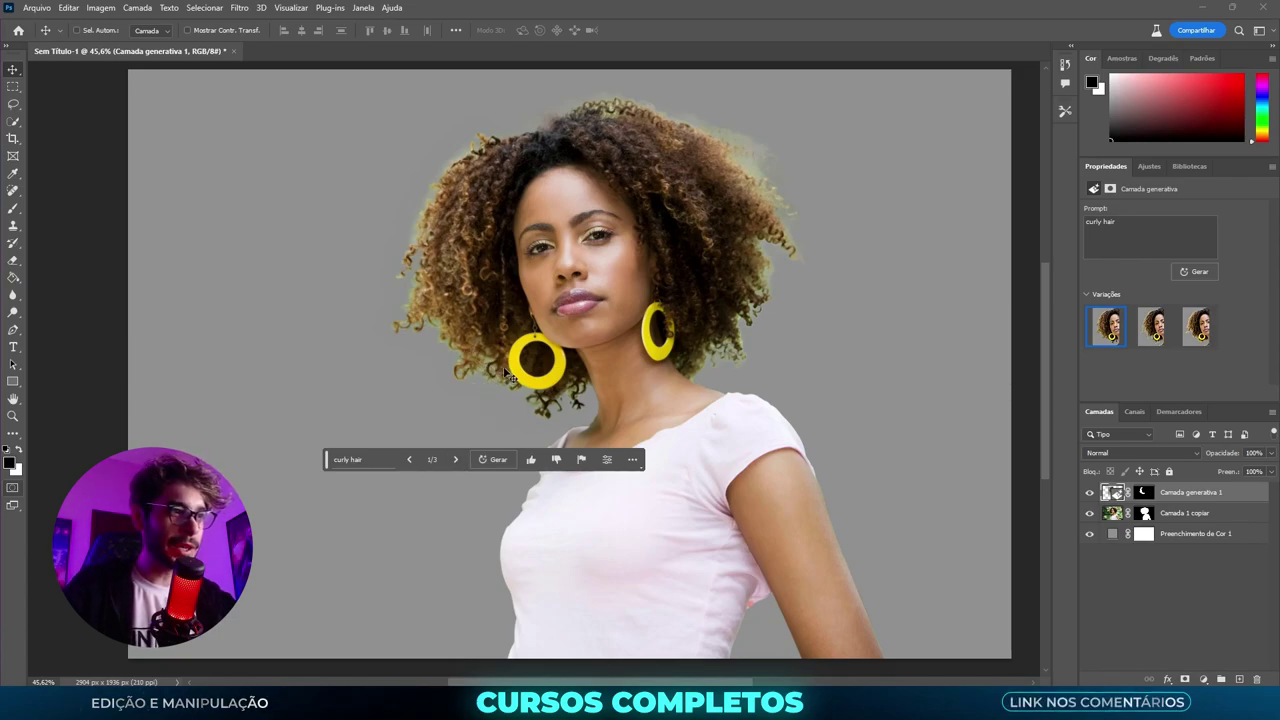
{"action": "left_click", "coordinate": [456, 460]}
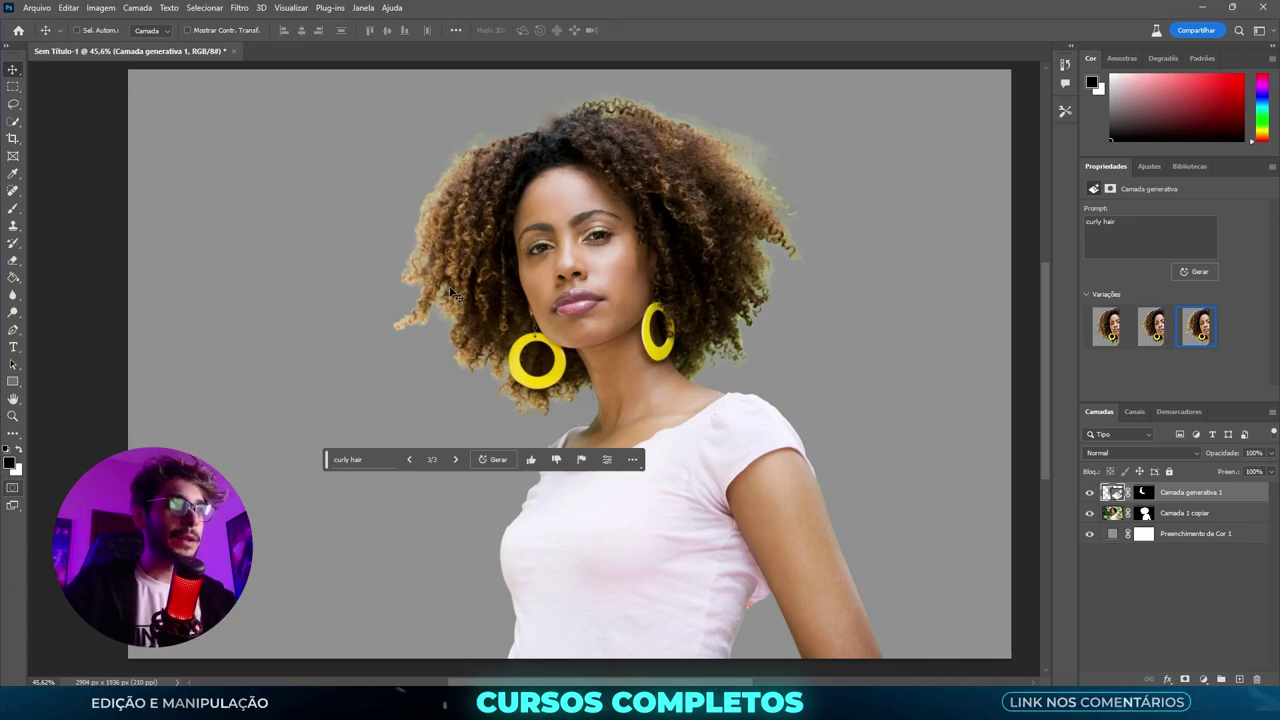
Step: Quick-mask the top-right hair gap and generative-fill it with 'curly hair'
{"action": "key", "text": "q"}
{"action": "key", "text": "b"}
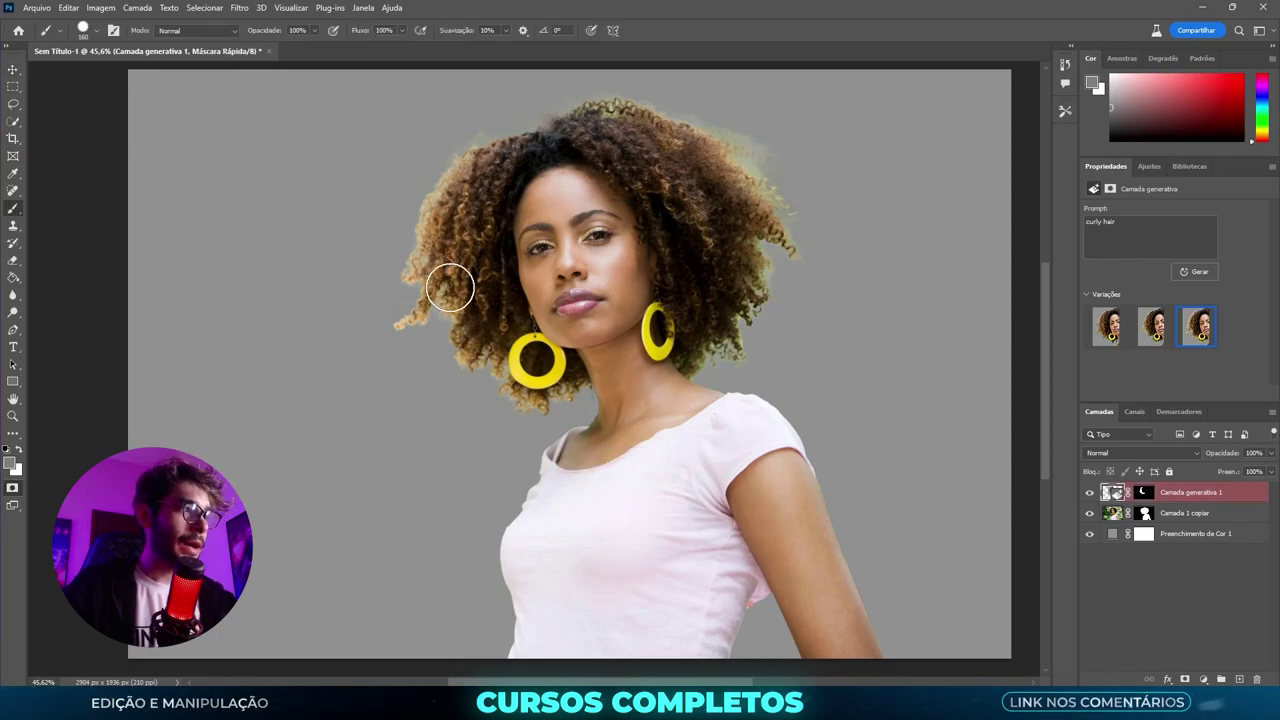
{"action": "mouse_move", "coordinate": [584, 105]}
{"action": "left_mouse_down"}
{"action": "mouse_move", "coordinate": [666, 110]}
{"action": "mouse_move", "coordinate": [763, 163]}
{"action": "mouse_move", "coordinate": [729, 149]}
{"action": "mouse_move", "coordinate": [794, 257]}
{"action": "mouse_move", "coordinate": [743, 273]}
{"action": "mouse_move", "coordinate": [723, 337]}
{"action": "left_mouse_up"}
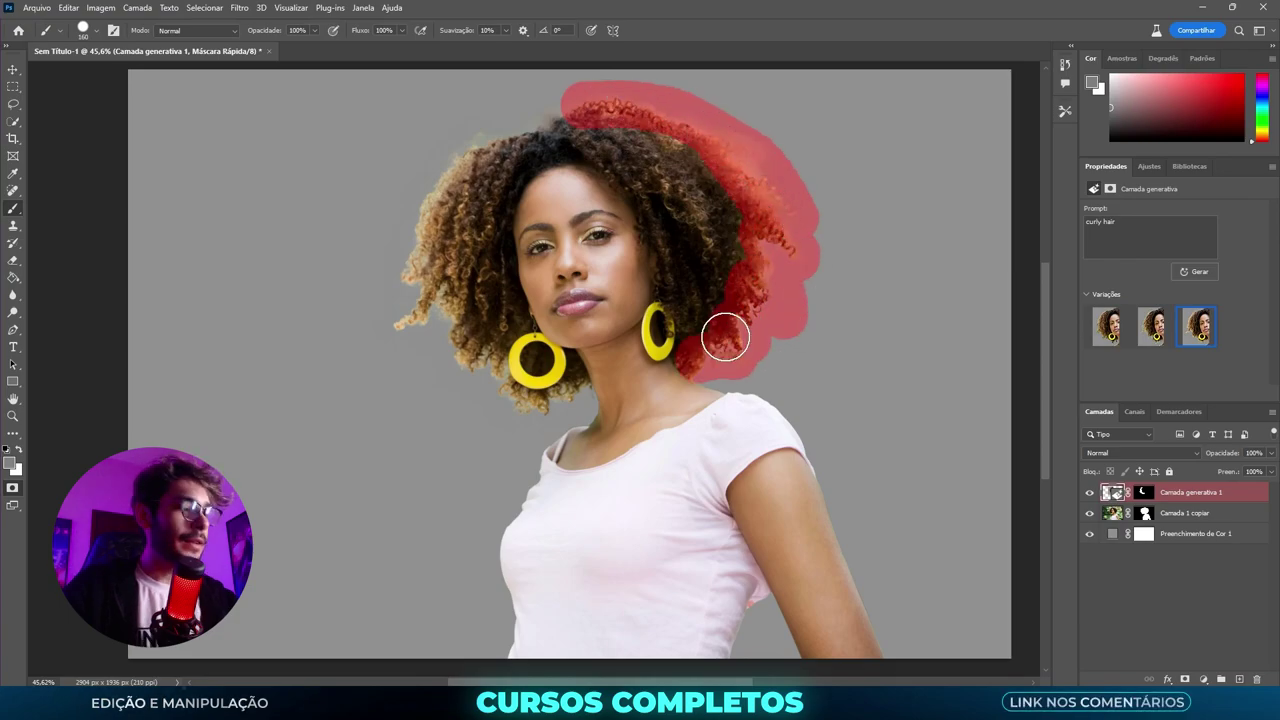
{"action": "key", "text": "q"}
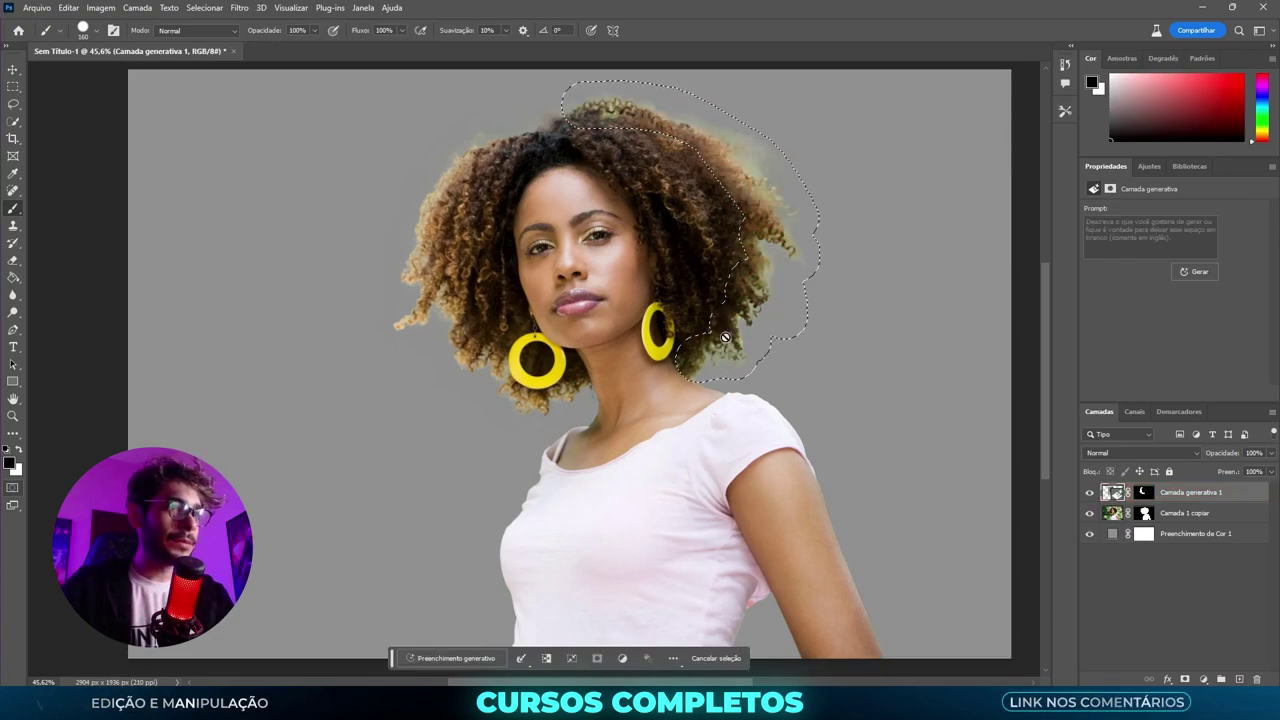
{"action": "left_click", "coordinate": [588, 401]}
{"action": "type", "text": "curly hair"}
{"action": "key", "text": "Return"}
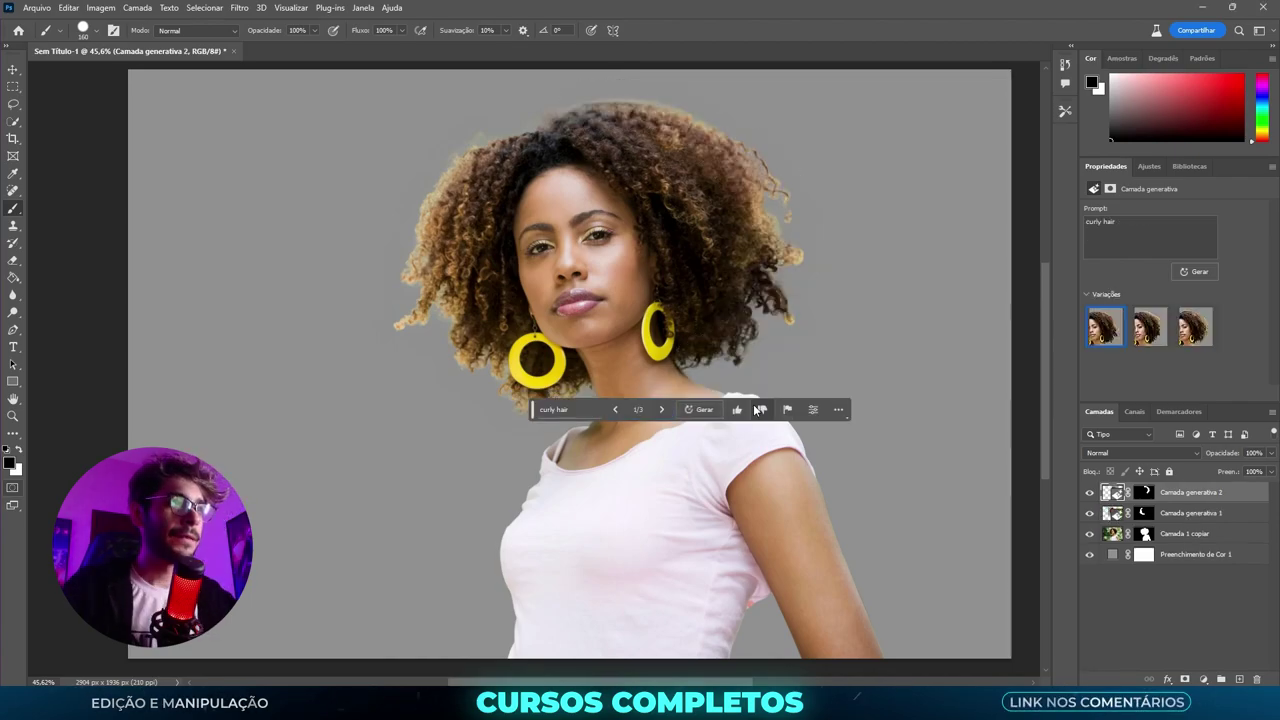
Step: Pick variation 2/3, compare by toggling Camada generativa 2, then duplicate the photo layer
{"action": "left_click", "coordinate": [663, 410]}
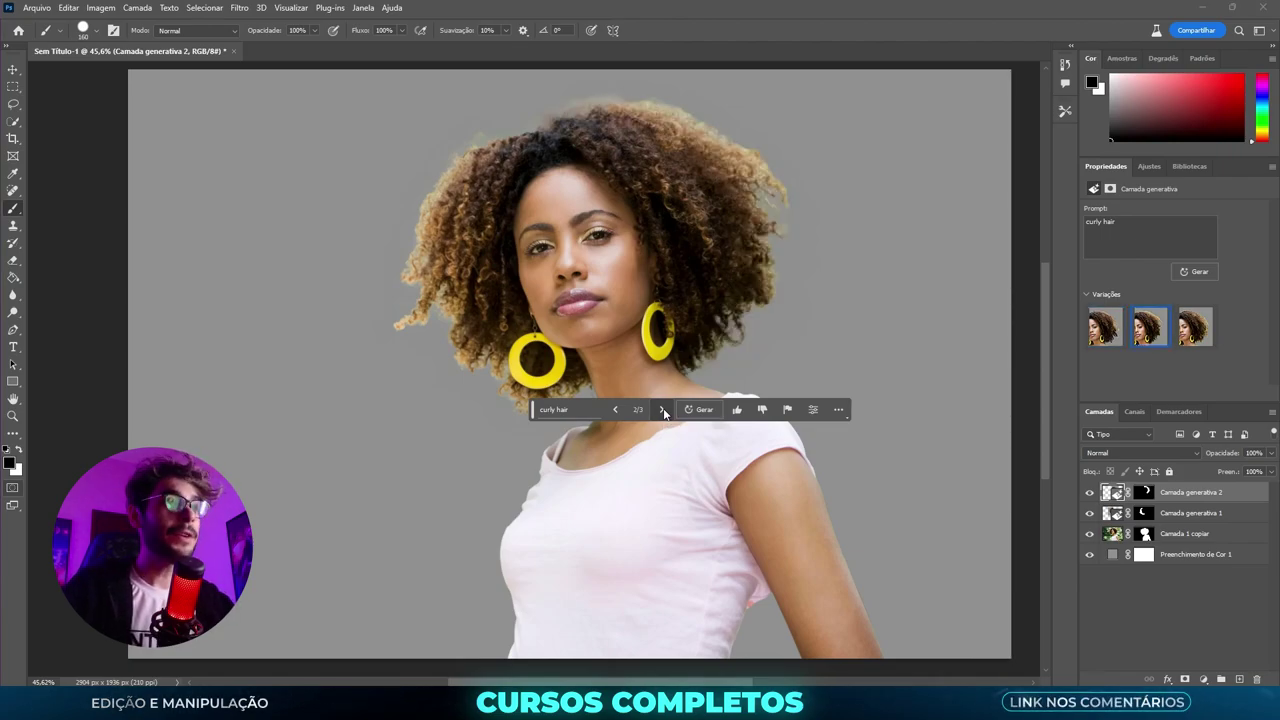
{"action": "left_click", "coordinate": [663, 410]}
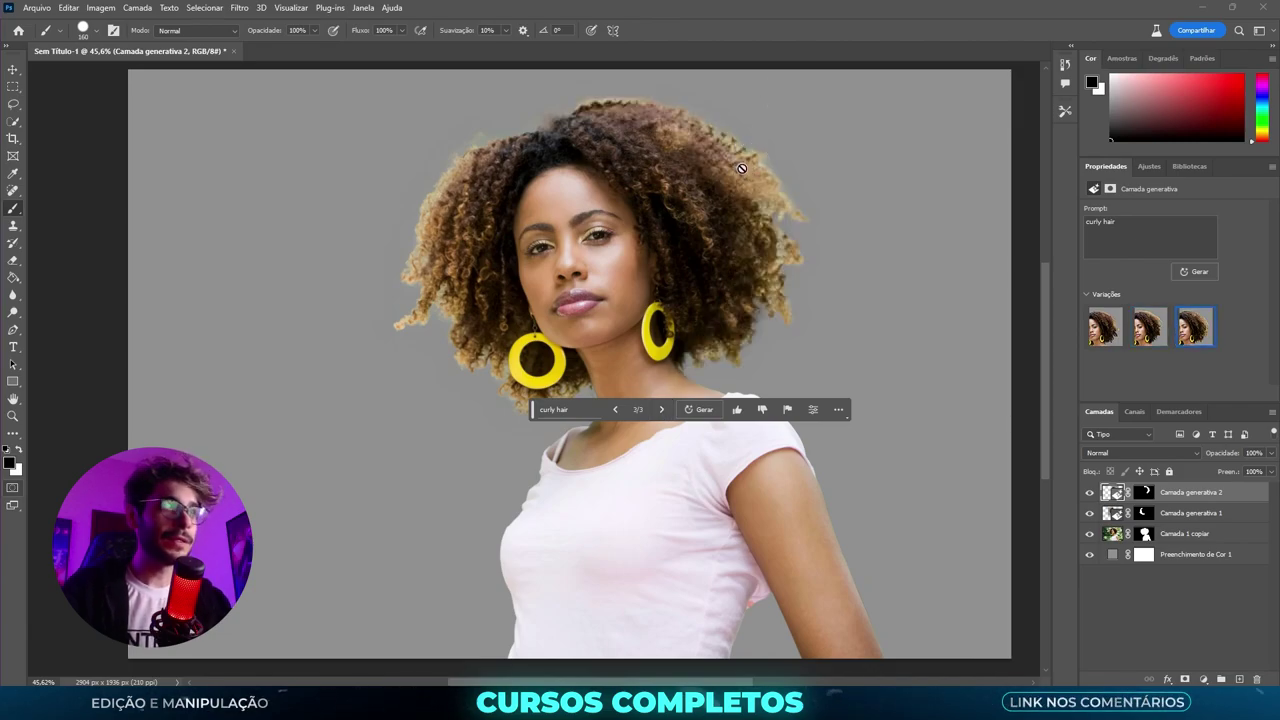
{"action": "left_click", "coordinate": [615, 409]}
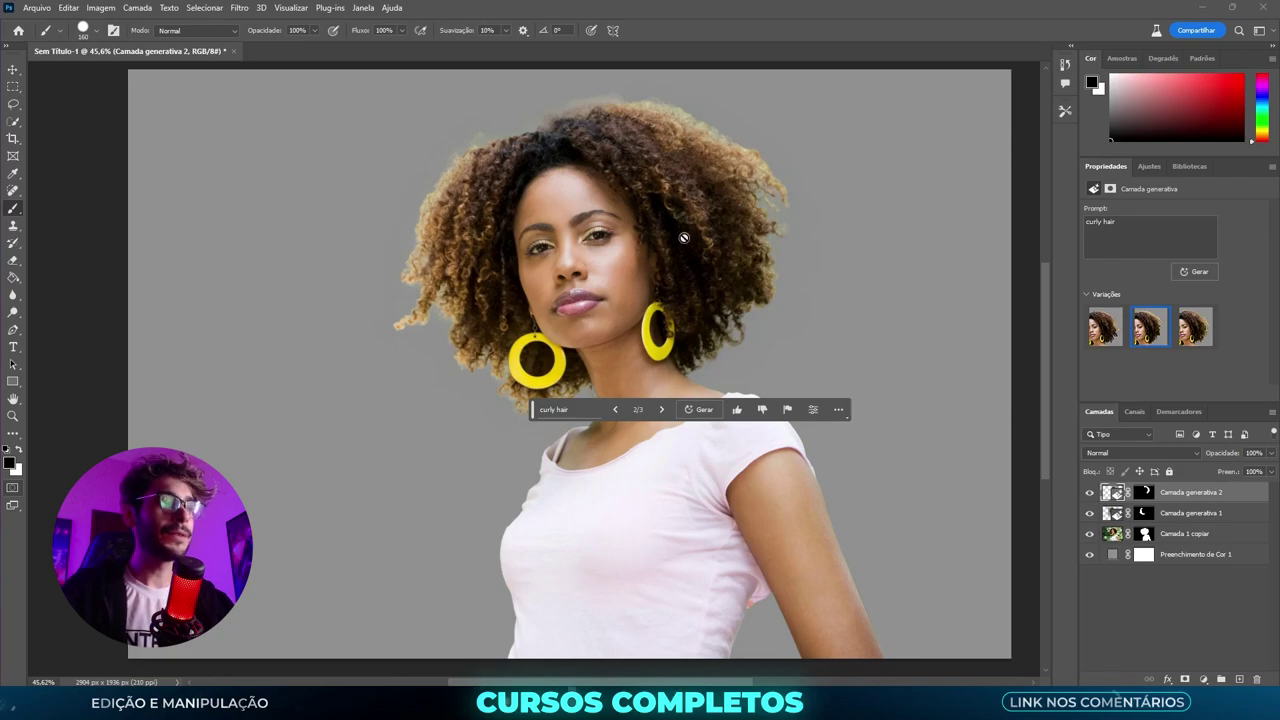
{"action": "left_click", "coordinate": [14, 70]}
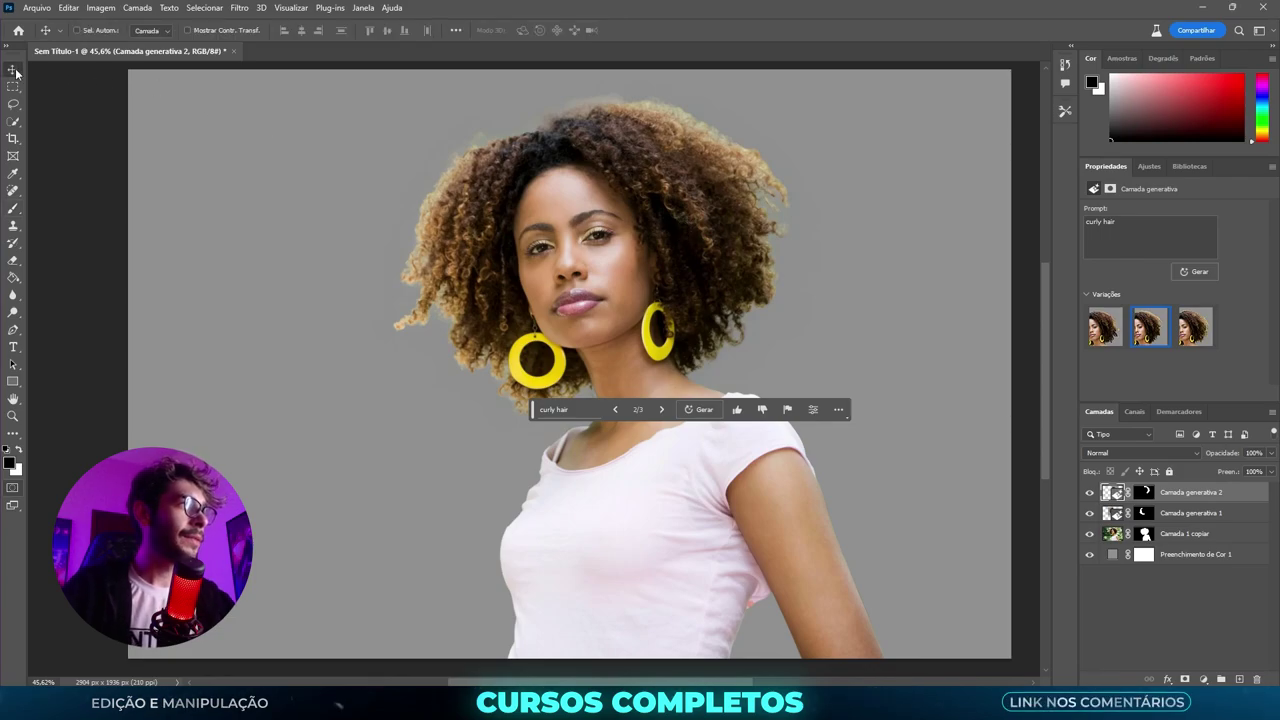
{"action": "left_click", "coordinate": [1090, 492]}
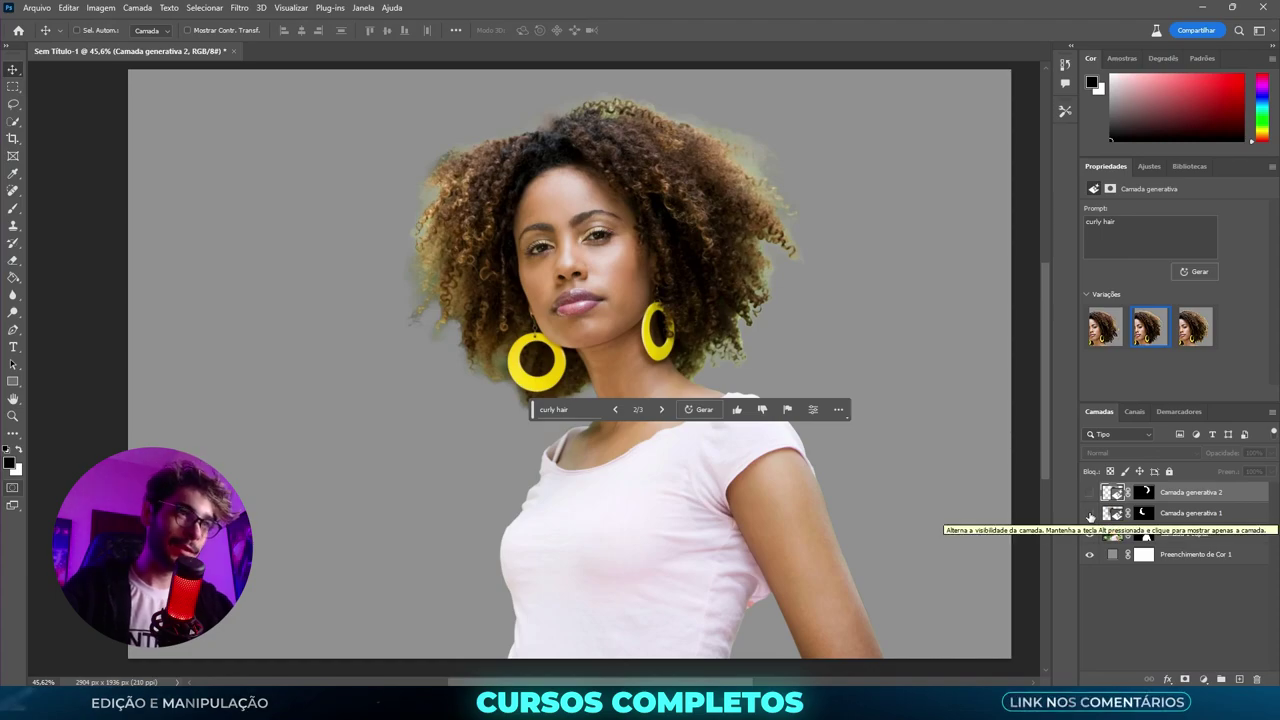
{"action": "left_click", "coordinate": [1090, 492]}
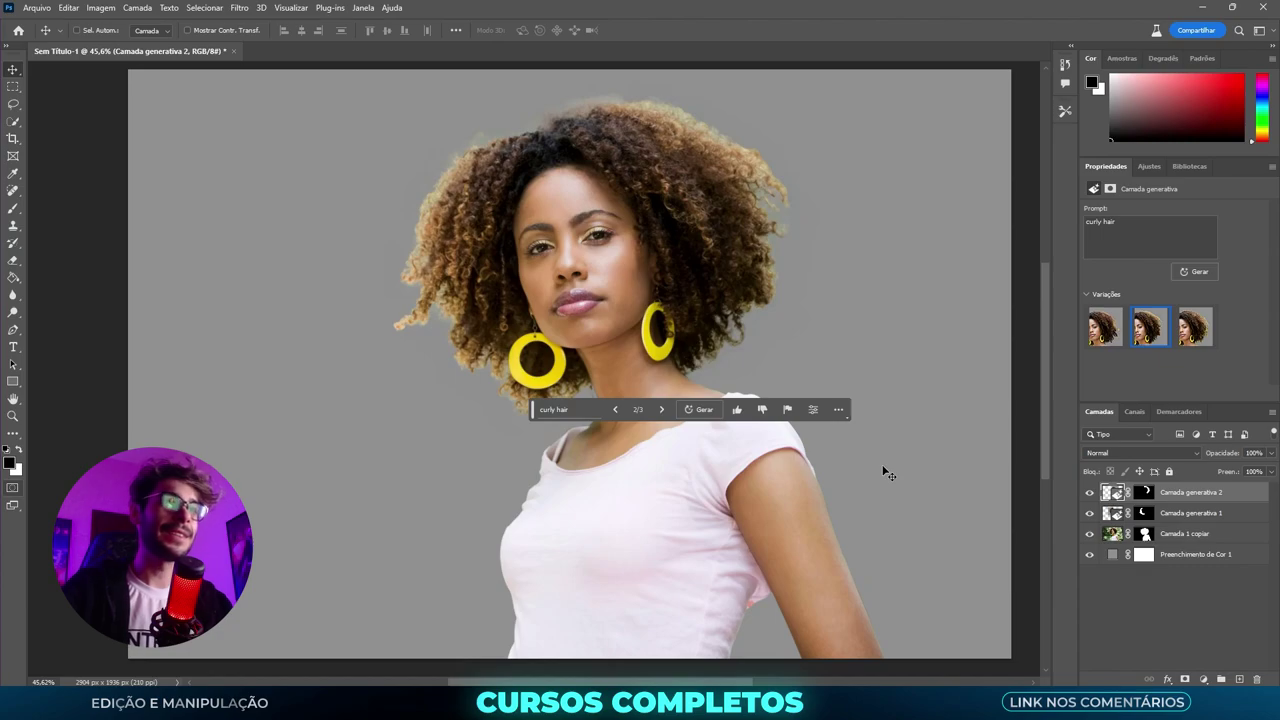
{"action": "left_click_drag", "start_coordinate": [1180, 534], "coordinate": [1140, 577]}
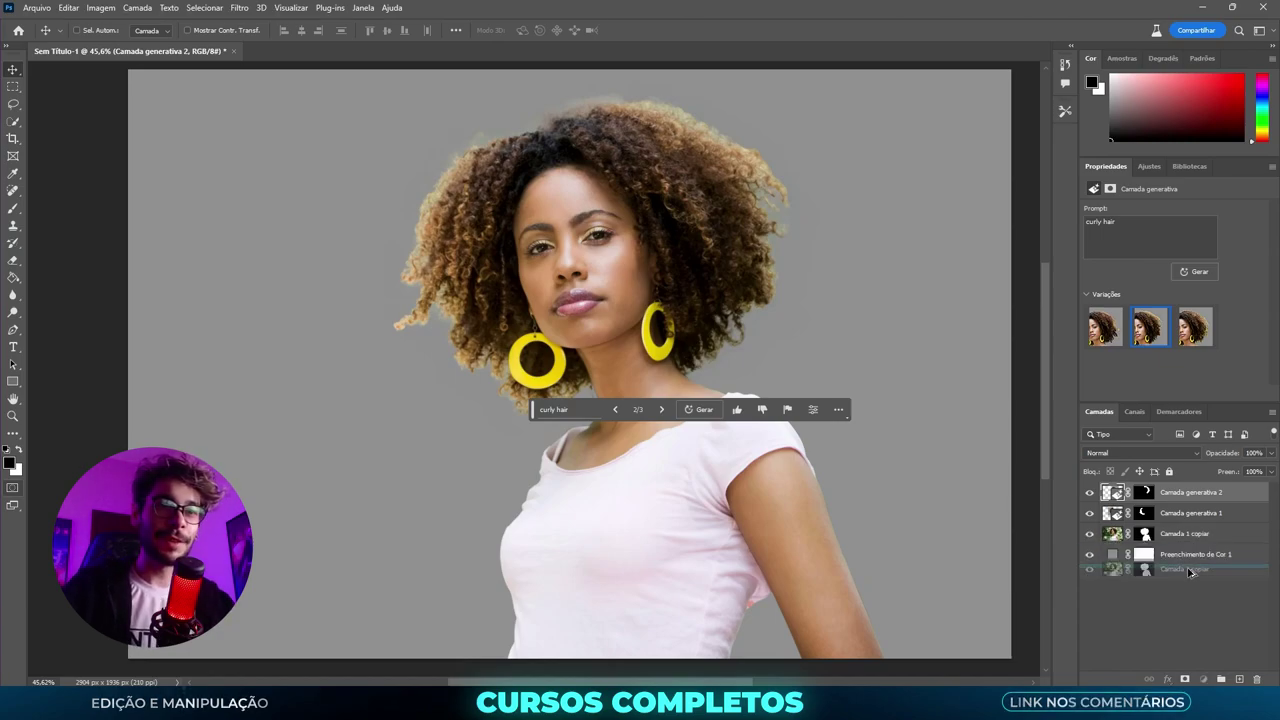
Step: Delete the layer mask from 'Camada 1 copiar 2', then briefly preview the unmasked forest photo alone
{"action": "right_click", "coordinate": [1141, 577]}
{"action": "left_click", "coordinate": [1120, 484]}
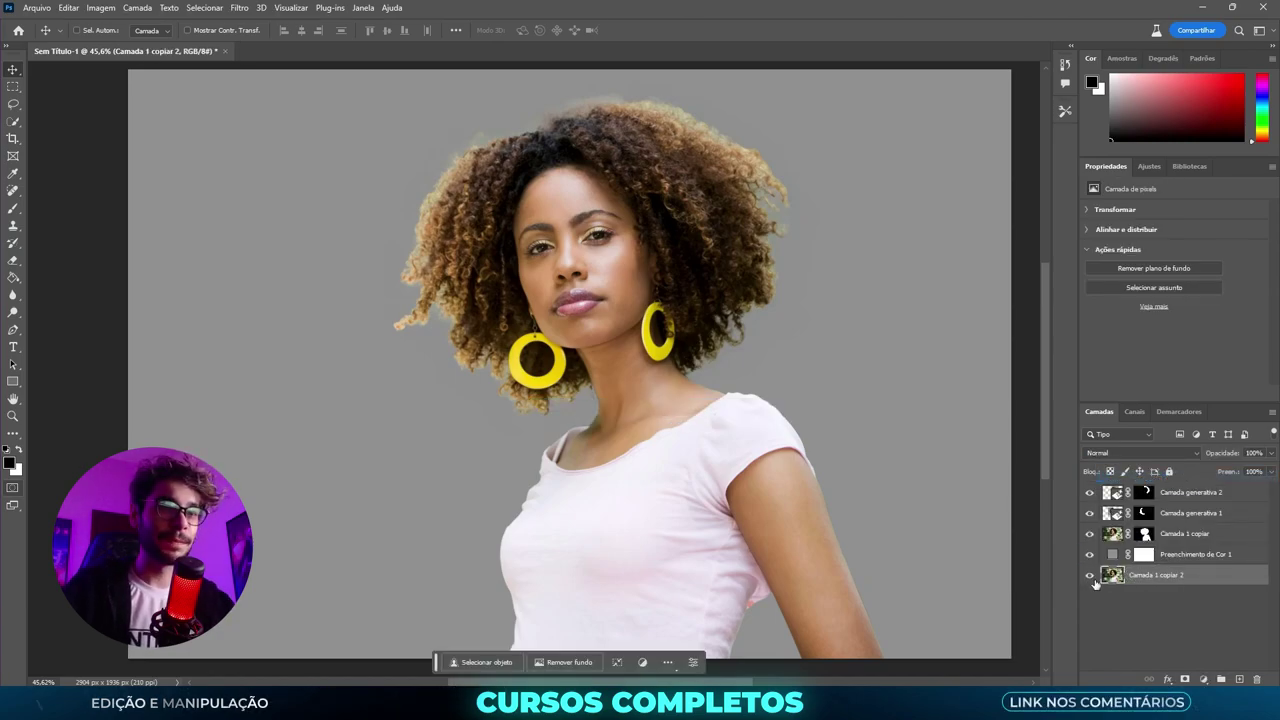
{"action": "left_click", "coordinate": [1090, 576], "text": "alt"}
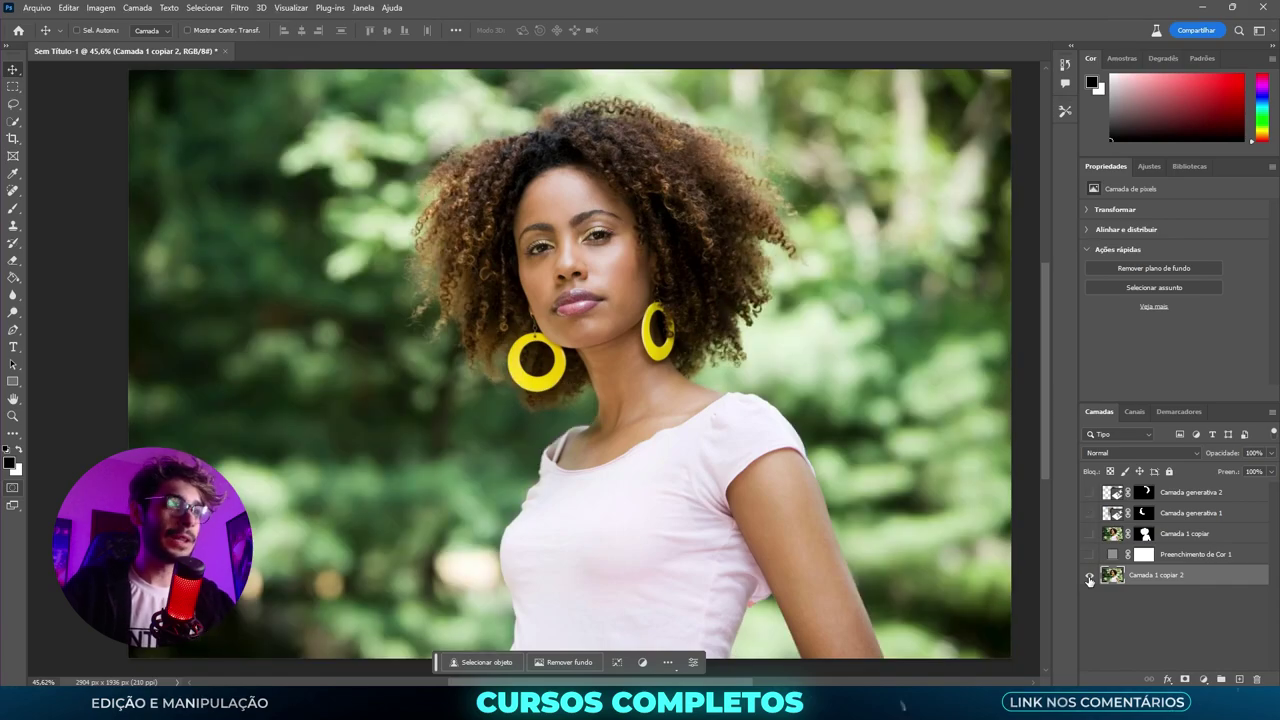
{"action": "left_click", "coordinate": [1090, 576], "text": "alt"}
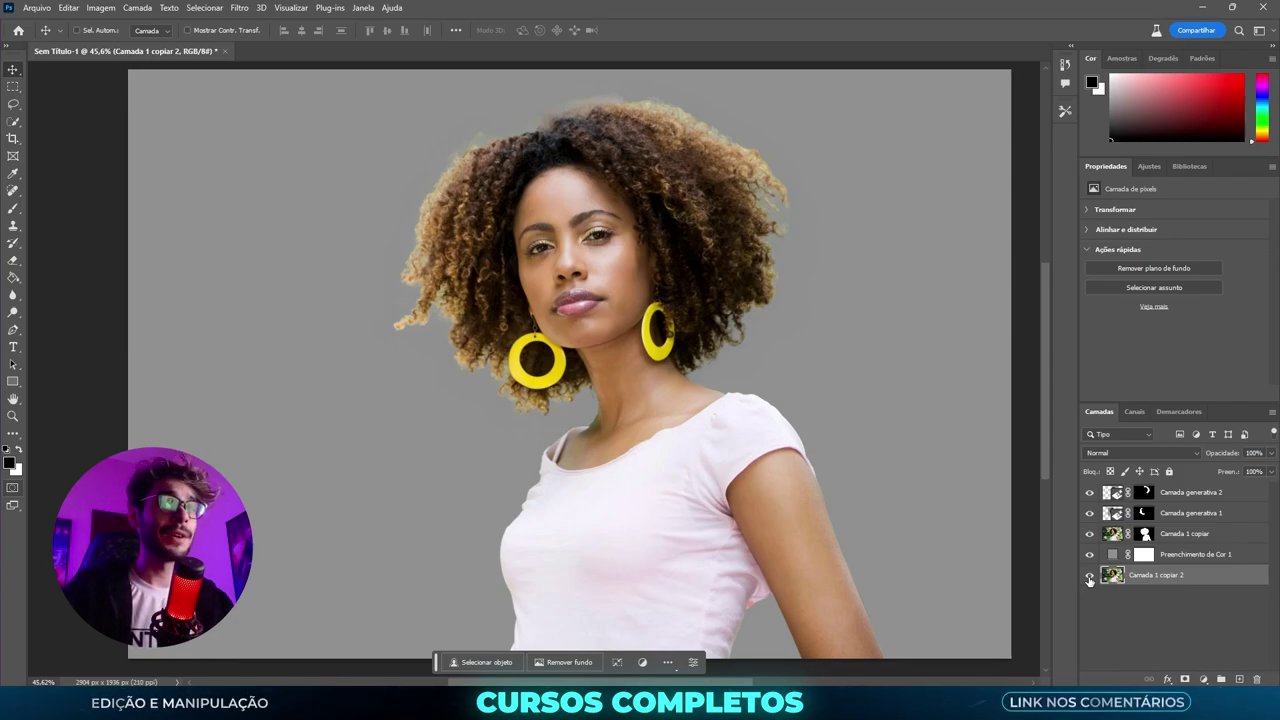
{"action": "left_click", "coordinate": [1185, 533]}
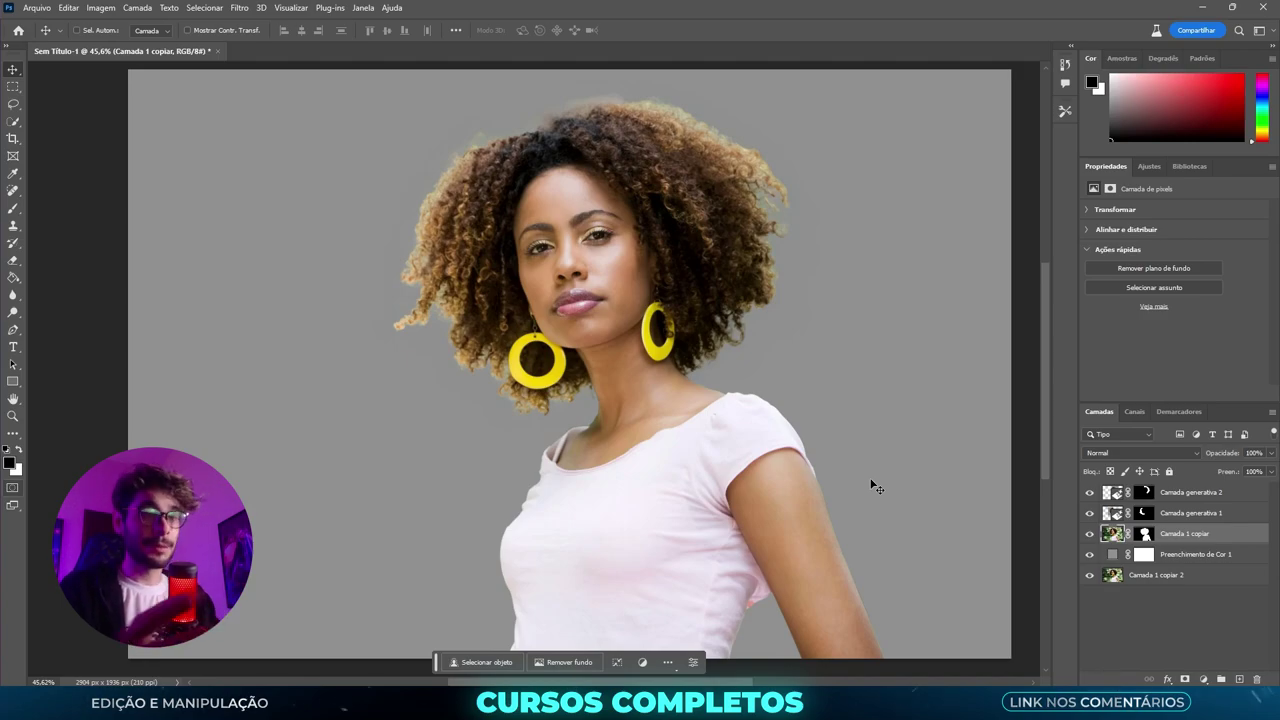
{"action": "left_click", "coordinate": [1143, 513], "text": "alt"}
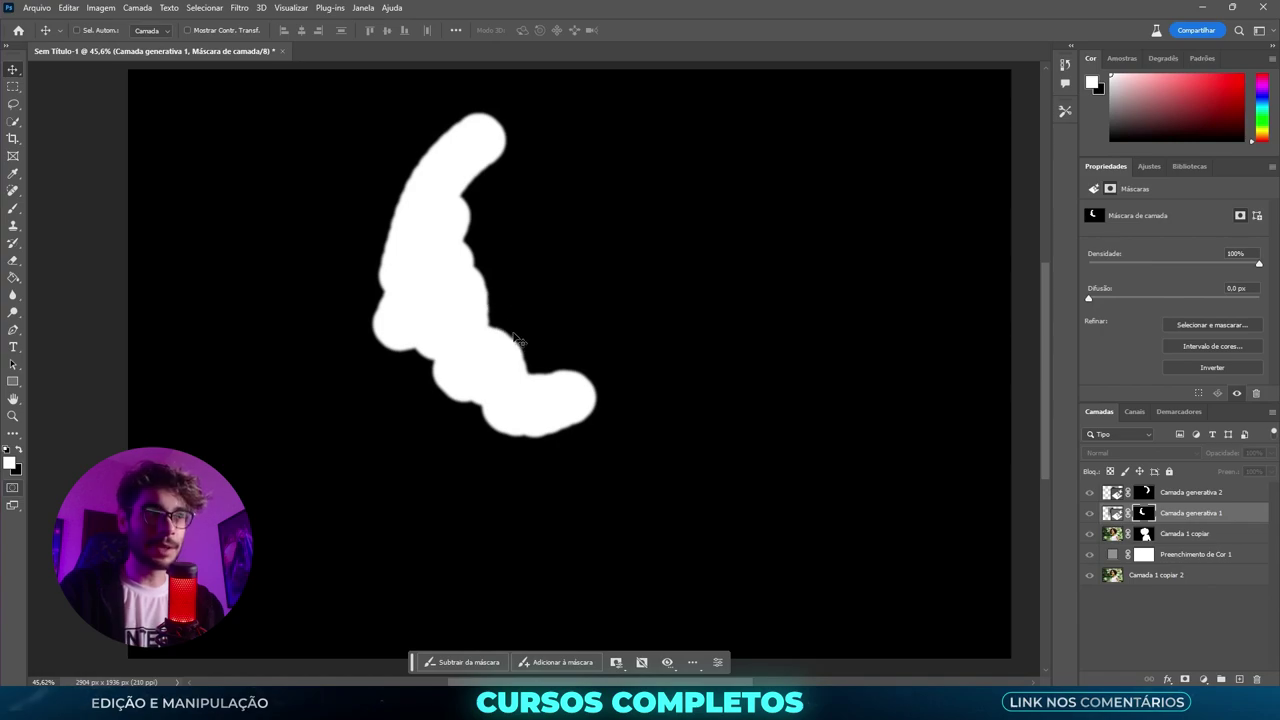
{"action": "left_click", "coordinate": [1113, 513]}
{"action": "left_click_drag", "start_coordinate": [1089, 533], "coordinate": [1090, 594]}
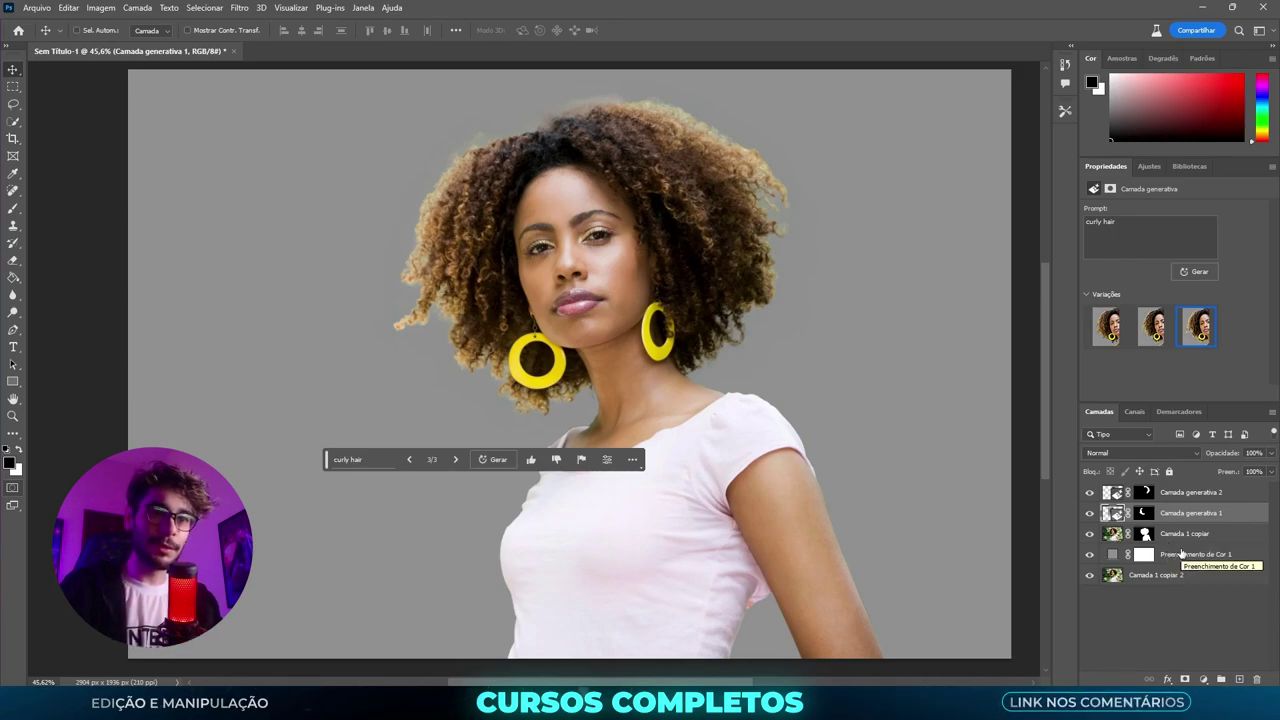
{"action": "left_click", "coordinate": [1119, 557]}
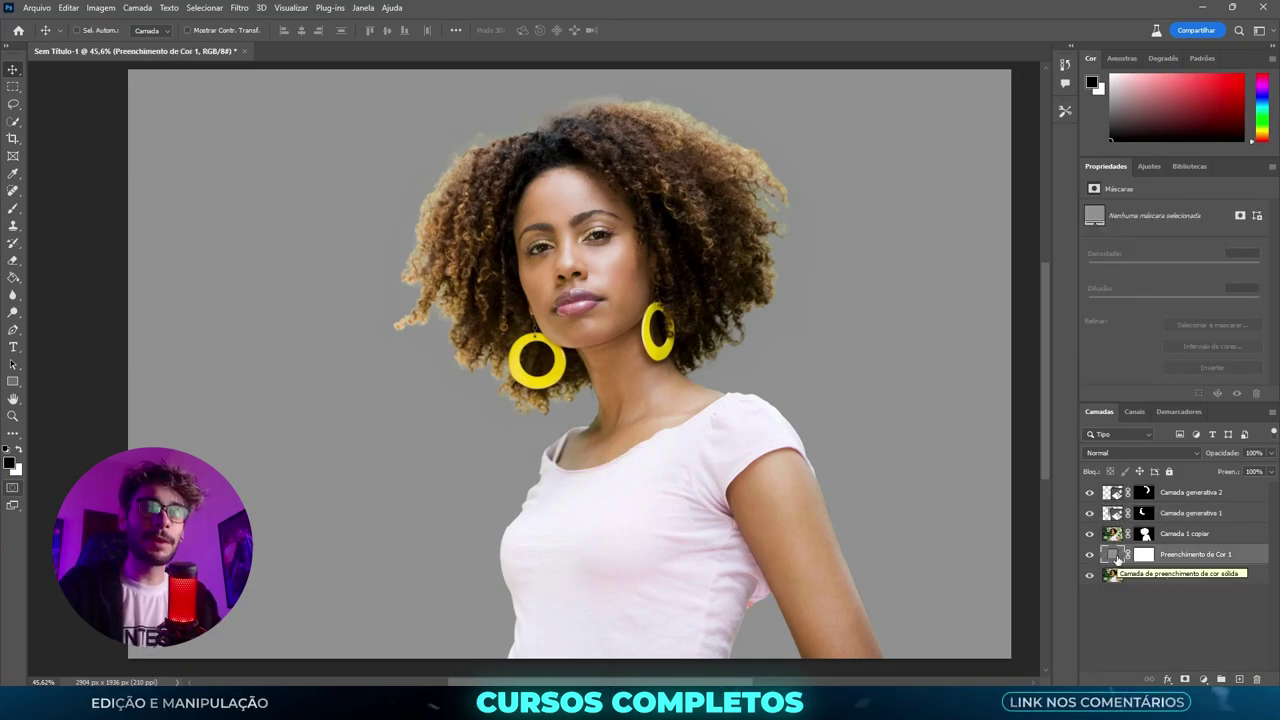
{"action": "left_click", "coordinate": [1135, 413]}
{"action": "left_click", "coordinate": [1142, 452]}
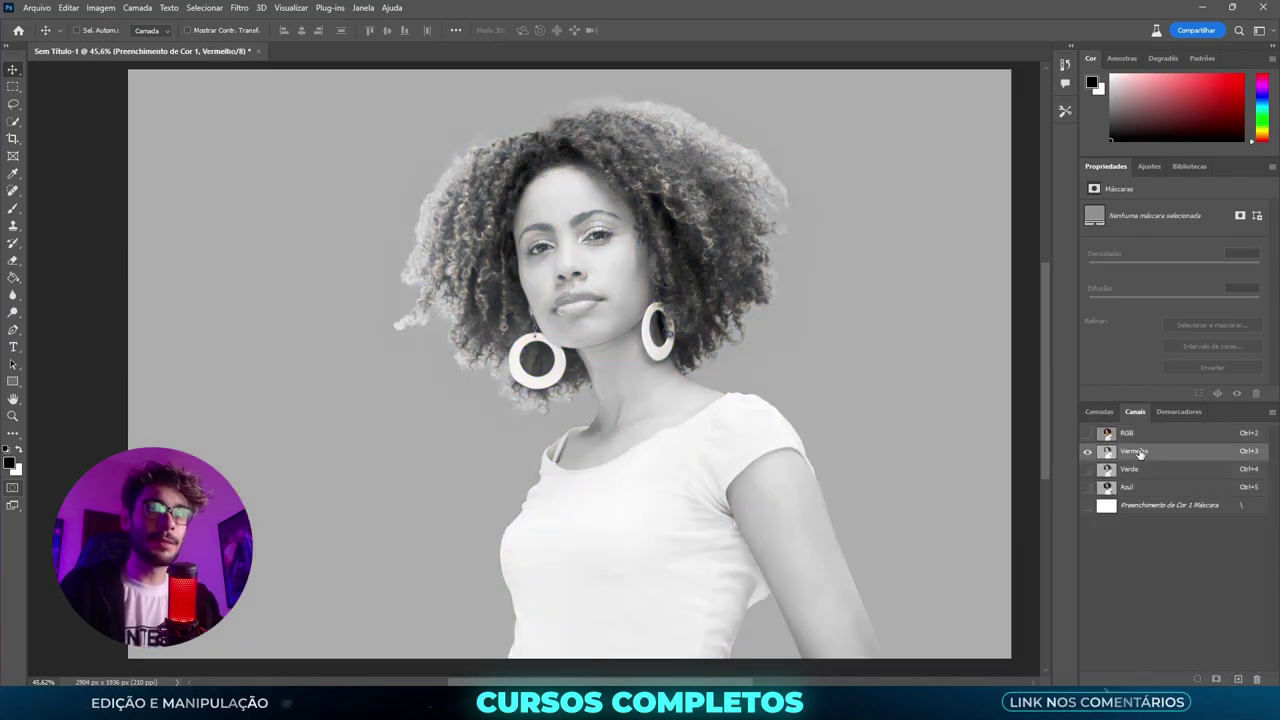
{"action": "left_click", "coordinate": [1132, 487]}
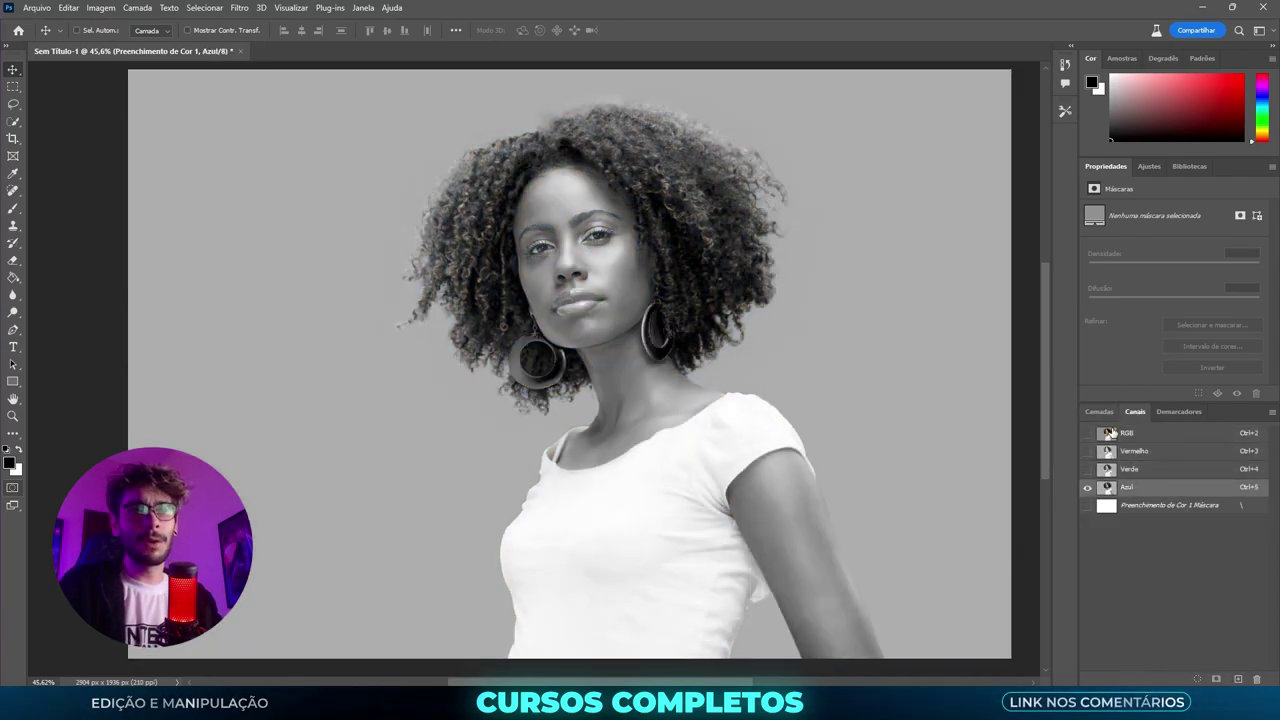
{"action": "left_click", "coordinate": [1112, 432]}
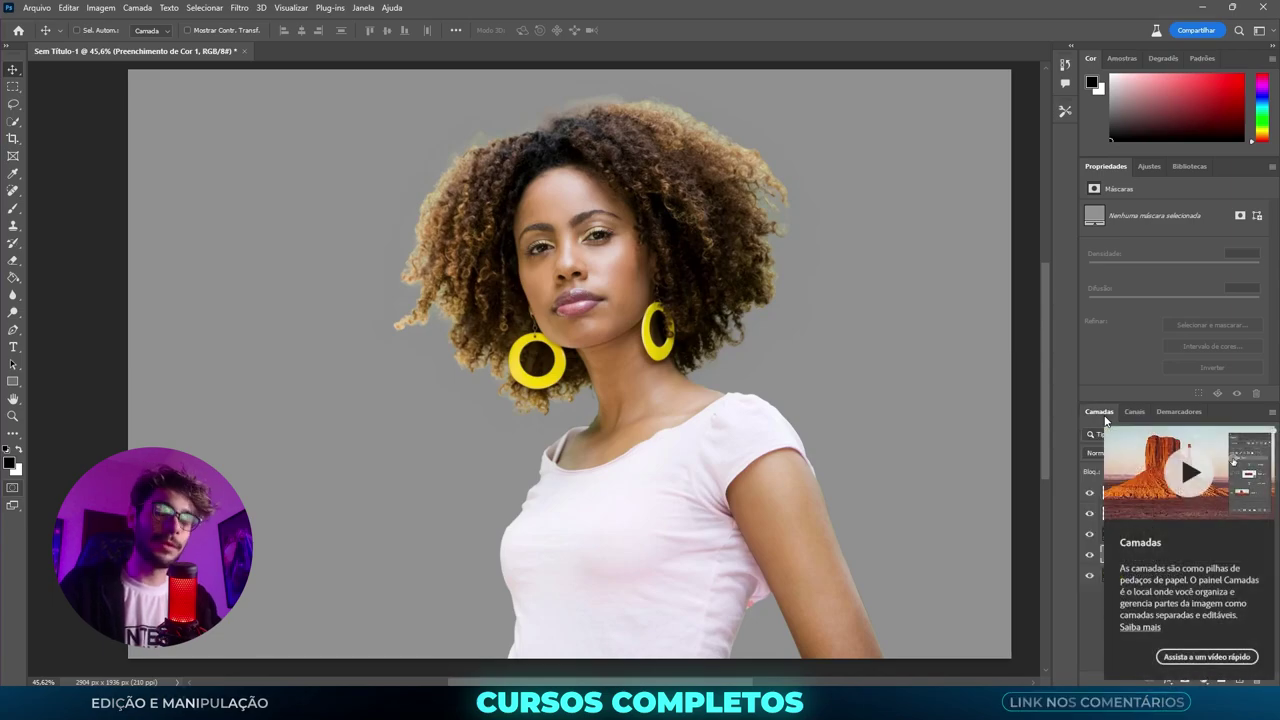